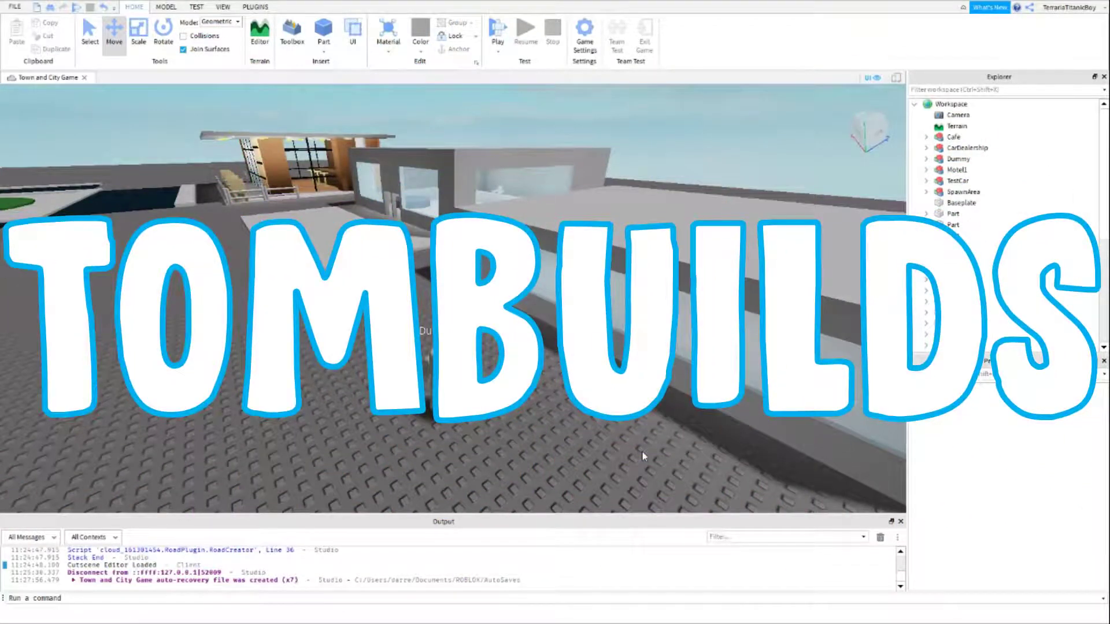
- Examine the Motel1 building's exterior, including its roof, front windows and door area
key("w")
right_click_drag(641, 450, 680, 444)
right_click_drag(566, 429, 588, 426)
left_click(559, 272)
key("s")
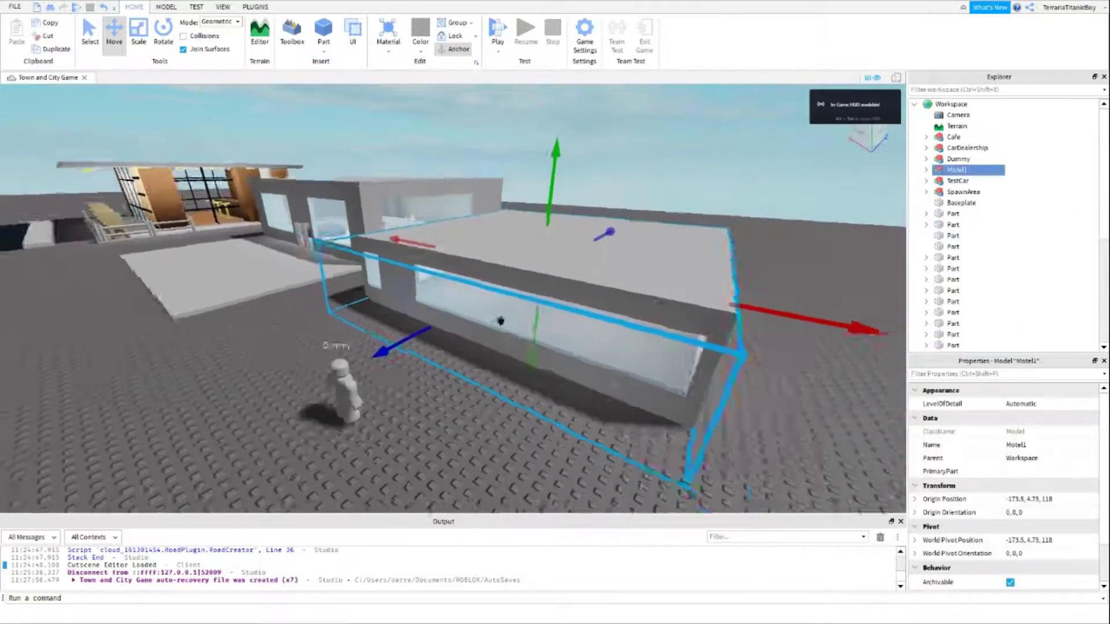
key("a")
right_click_drag(500, 320, 555, 324)
key("w")
key("d")
left_click(572, 402)
key("a")
right_click_drag(573, 402, 528, 337)
scroll(493, 333, "down", 5)
right_click_drag(458, 329, 509, 370)
scroll(513, 340, "up", 5)
key("d")
left_click(513, 332)
scroll(513, 332, "down", 2)
scroll(511, 357, "up", 2)
scroll(519, 370, "up", 3)
scroll(524, 369, "up", 3)
scroll(523, 369, "down", 5)
scroll(521, 373, "up", 4)
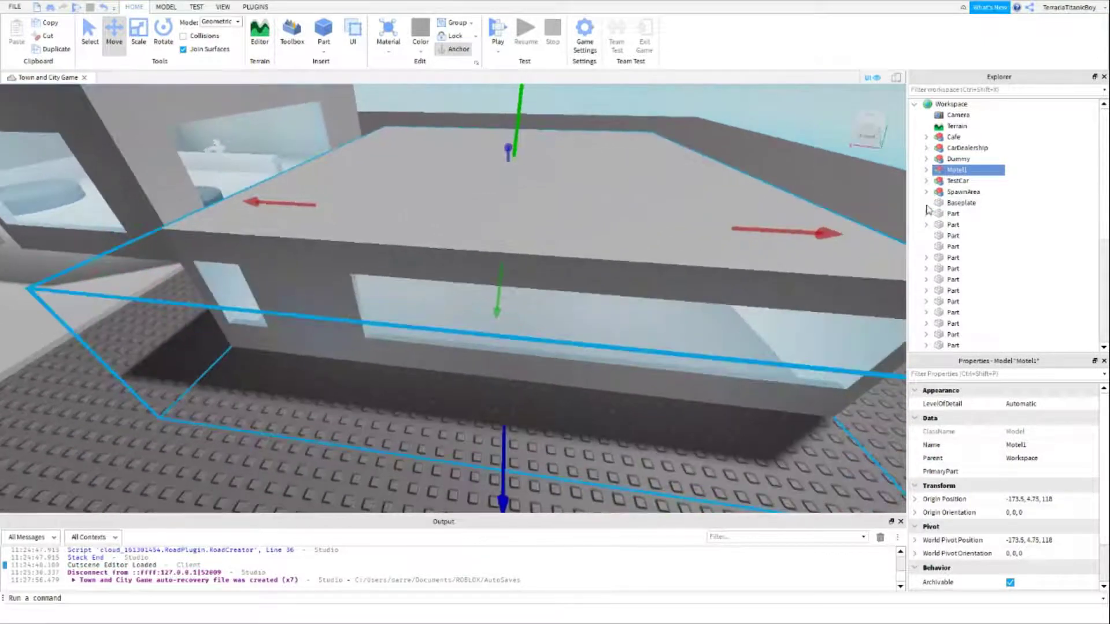
- List the Motel1 model's contents and examine where its Inside and Outside parts sit around the door
left_click(927, 171)
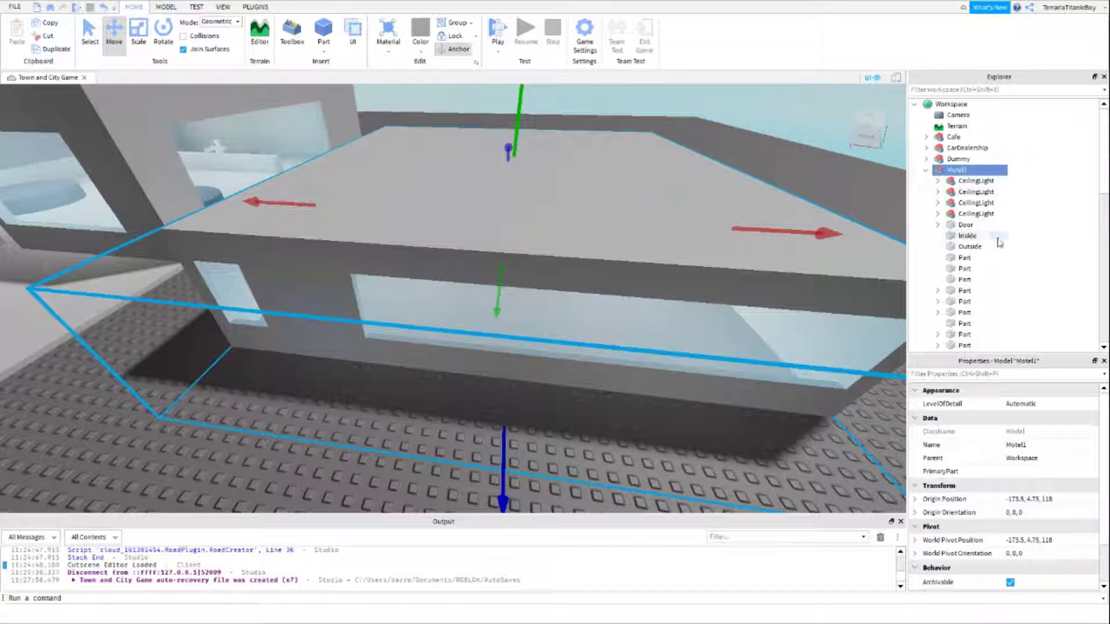
left_click(967, 236)
key("f")
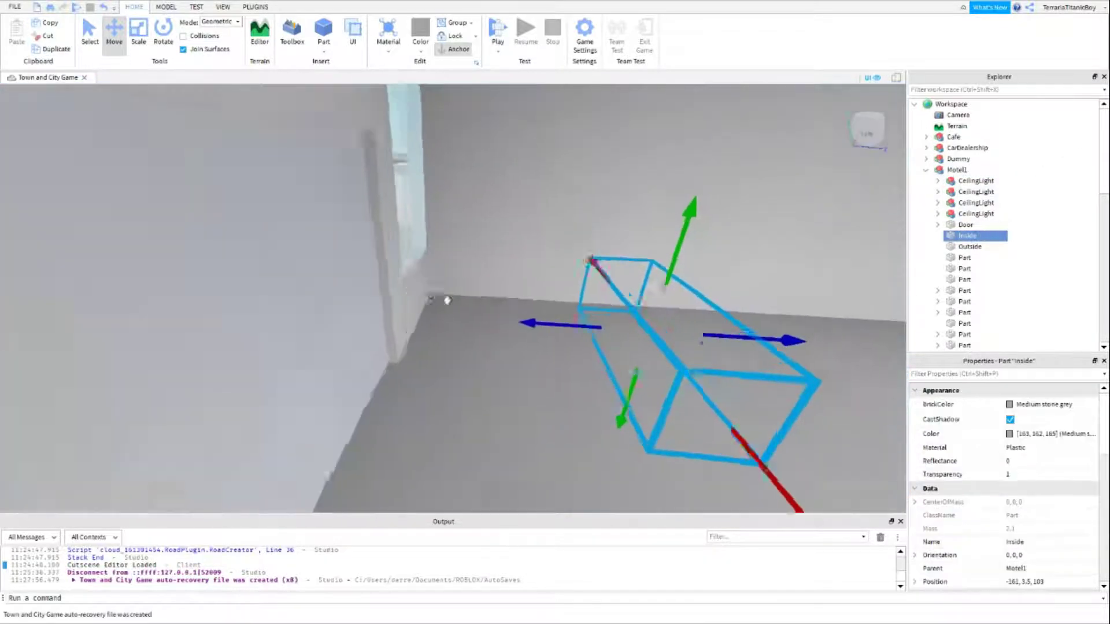
right_click_drag(503, 324, 843, 250)
left_click(966, 247)
right_click_drag(672, 285, 544, 301)
key("d")
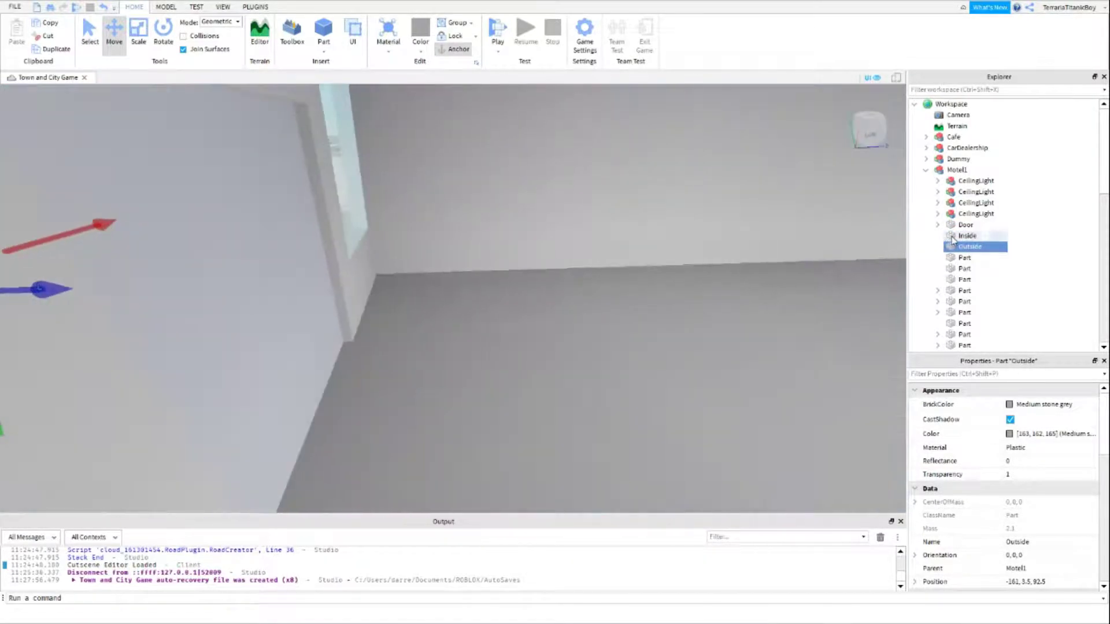
- Make sure CanCollide is turned off for the Inside part of Motel1
left_click(962, 236)
key("d")
right_click_drag(400, 280, 481, 258)
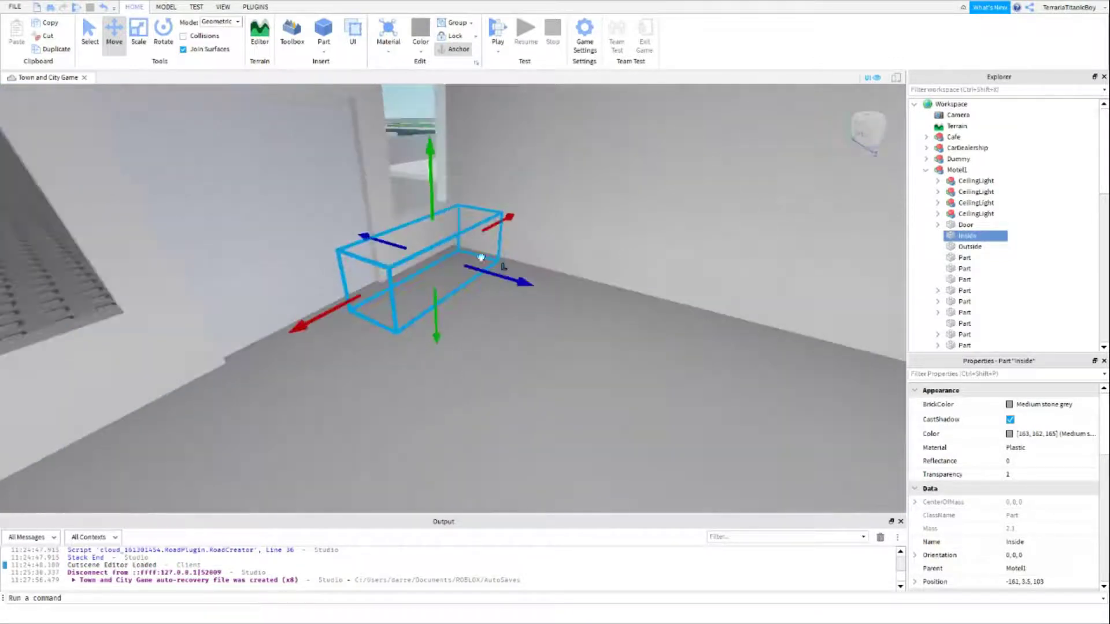
scroll(982, 492, "down", 5)
left_click(1010, 485)
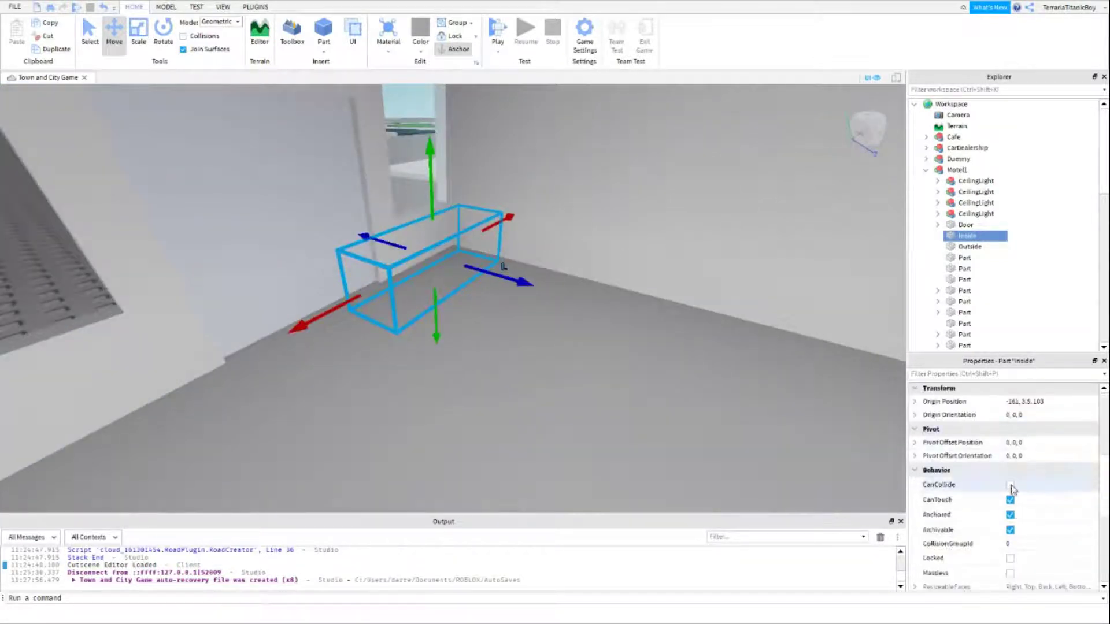
scroll(1013, 488, "up", 5)
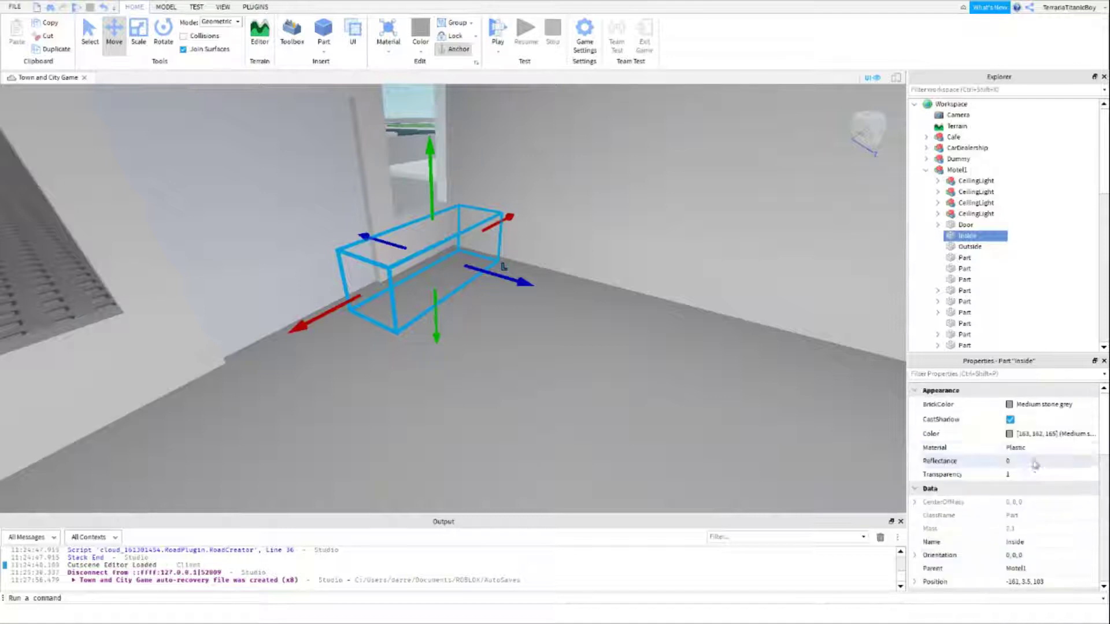
- Compare the placement of the Inside part behind the motel door with the Outside part in front of it
right_click_drag(643, 418, 615, 396)
key("a")
key("d")
key("s")
key("a")
key("d")
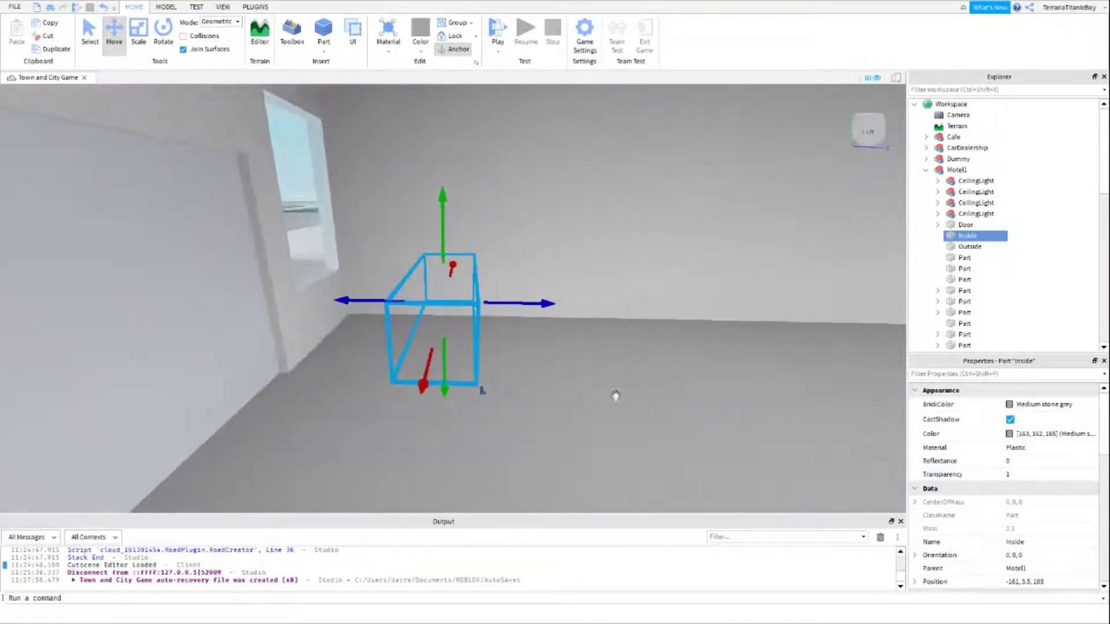
left_click(977, 246)
key("f")
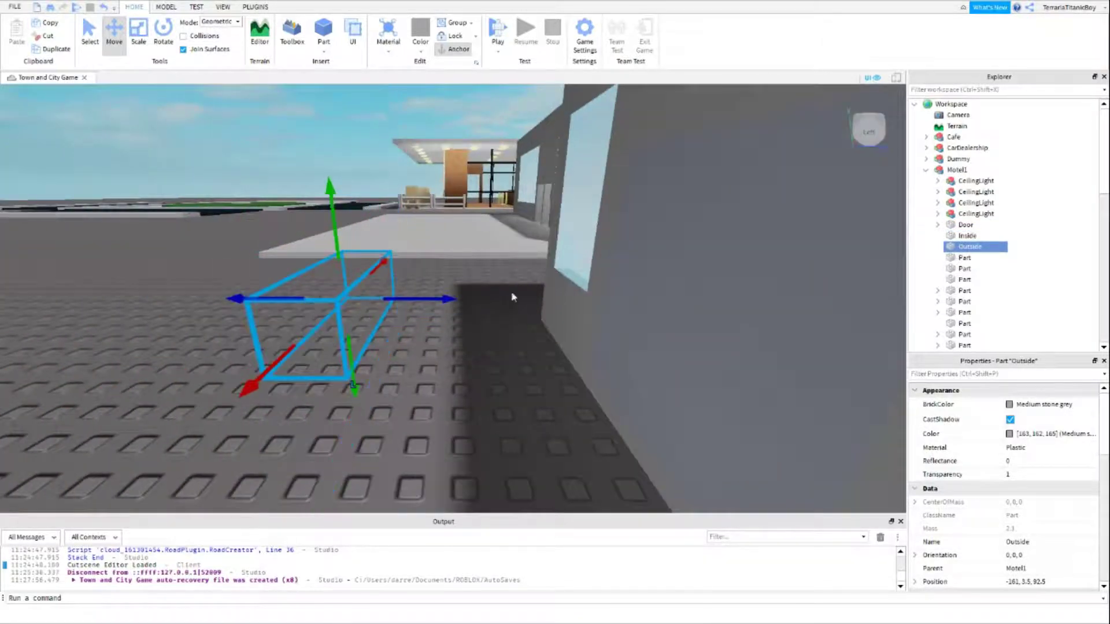
key("d")
right_click_drag(505, 325, 505, 324)
key("a")
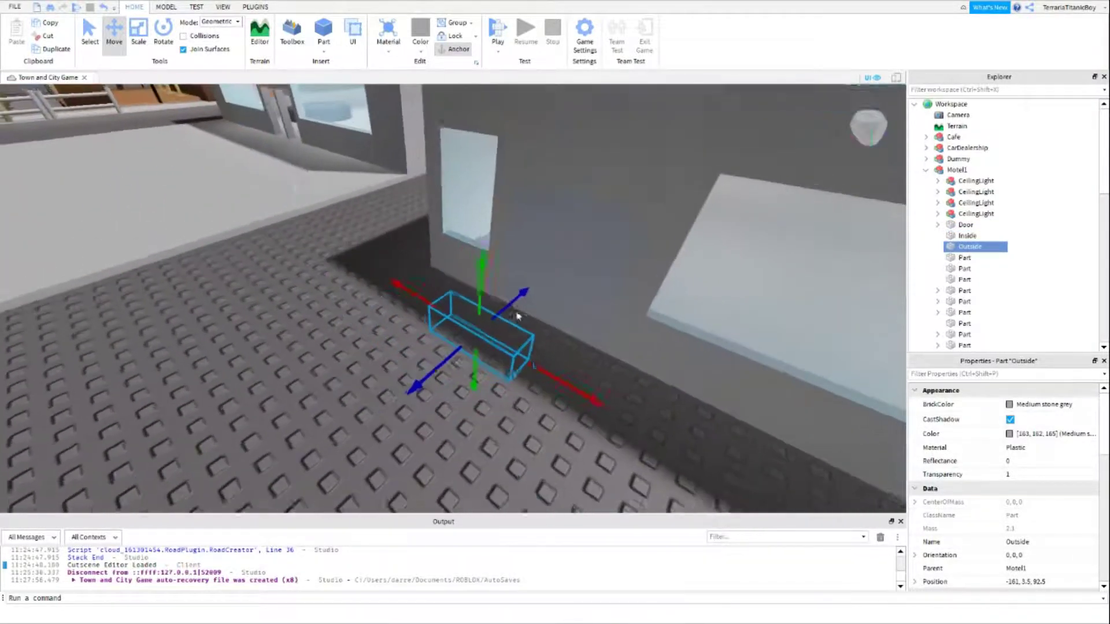
scroll(461, 369, "down", 2)
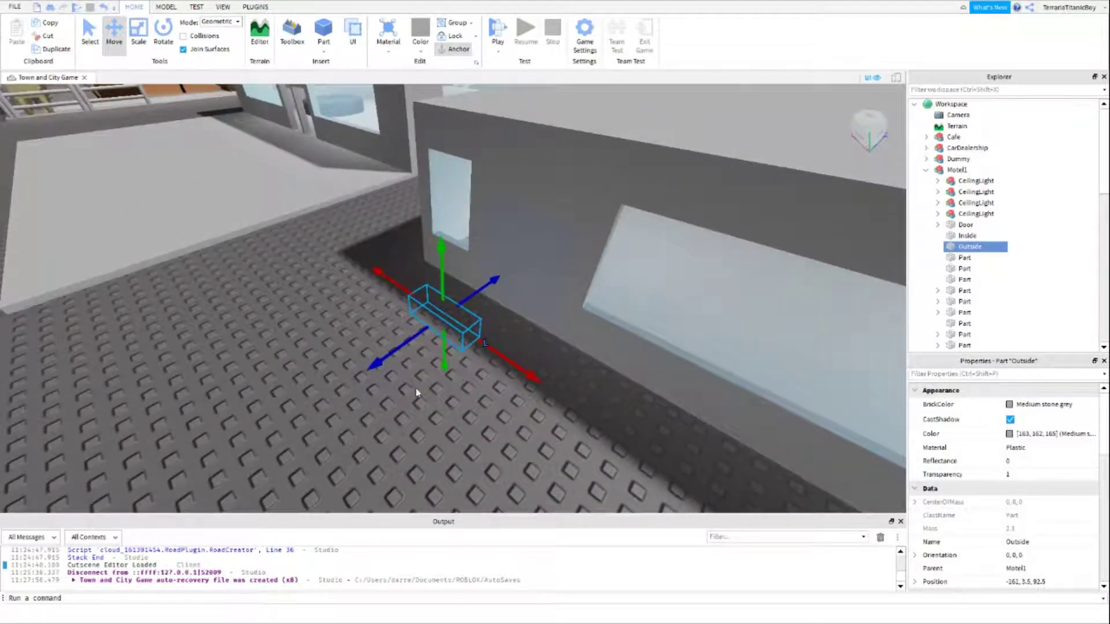
- Clear the selection and examine the motel room's front wall from both outside and inside
left_click(403, 388)
right_click_drag(403, 388, 404, 389)
key("d")
key("a")
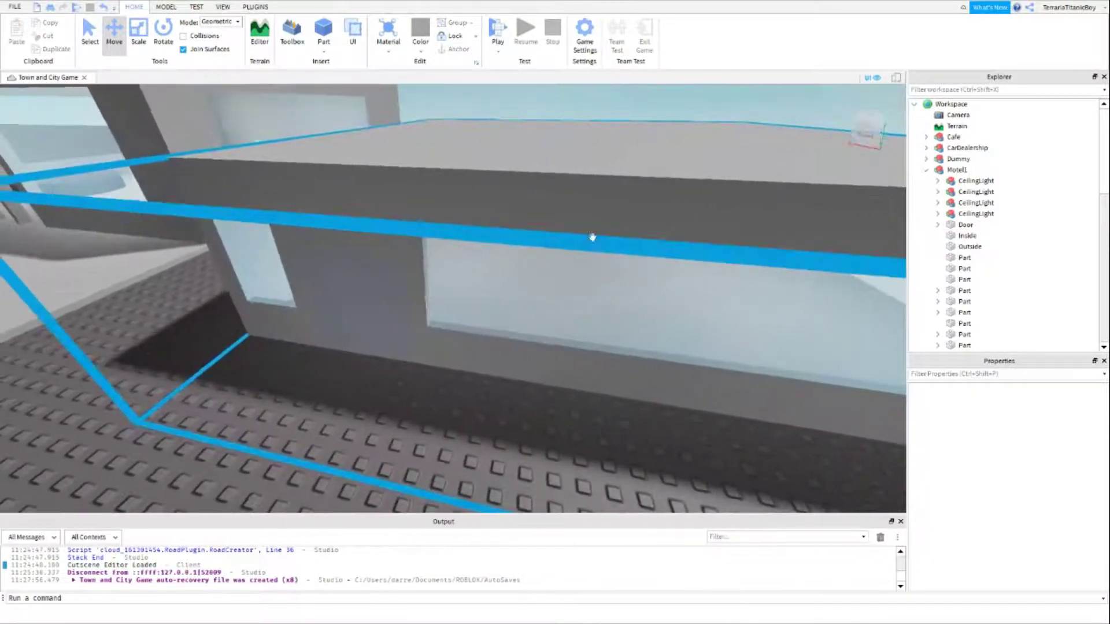
right_click_drag(431, 317, 434, 316)
key("d")
key("w")
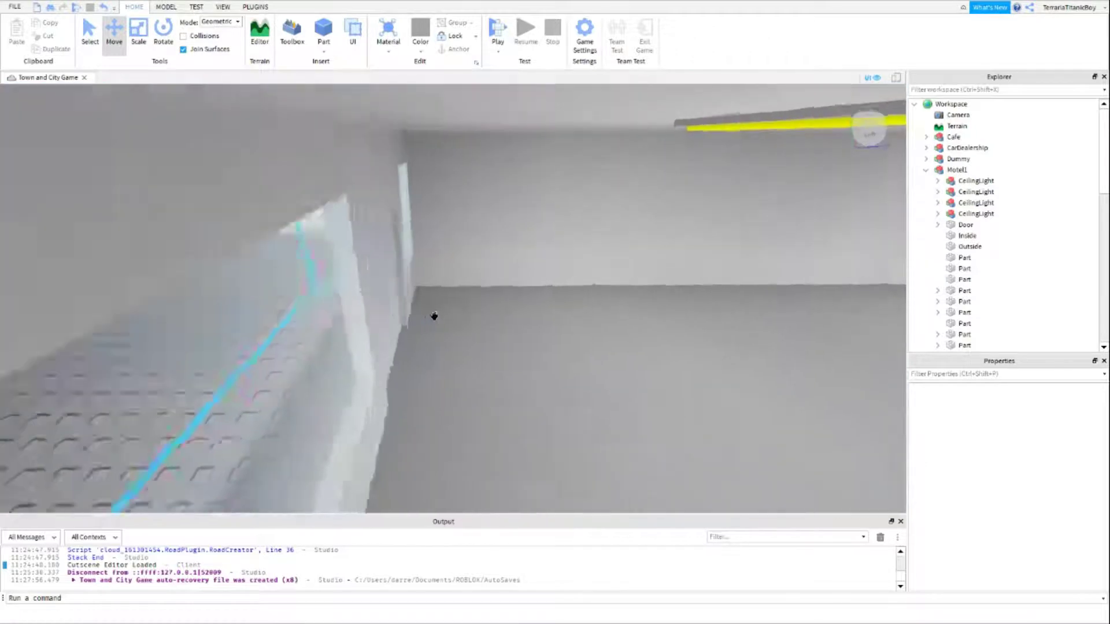
key("a")
mouse_move(530, 320)
right_mouse_down()
mouse_move(515, 310)
mouse_move(535, 318)
right_mouse_up()
key("s")
key("a")
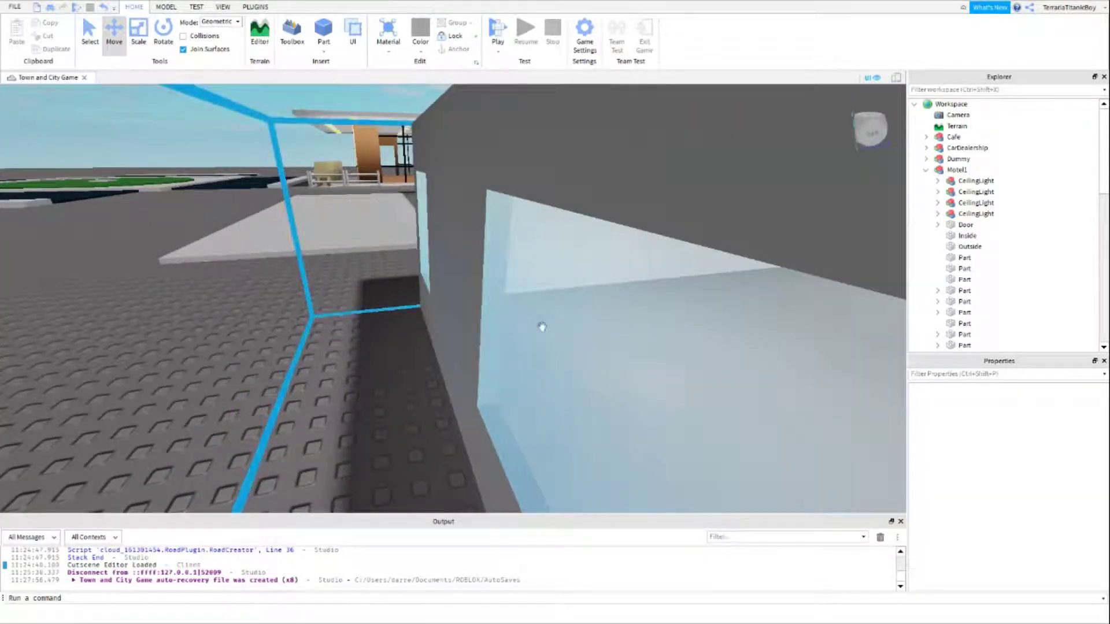
- Add a StringValue to the Motel1 model and name it CurrentOwner
left_click(957, 169)
left_click(1001, 169)
type("st")
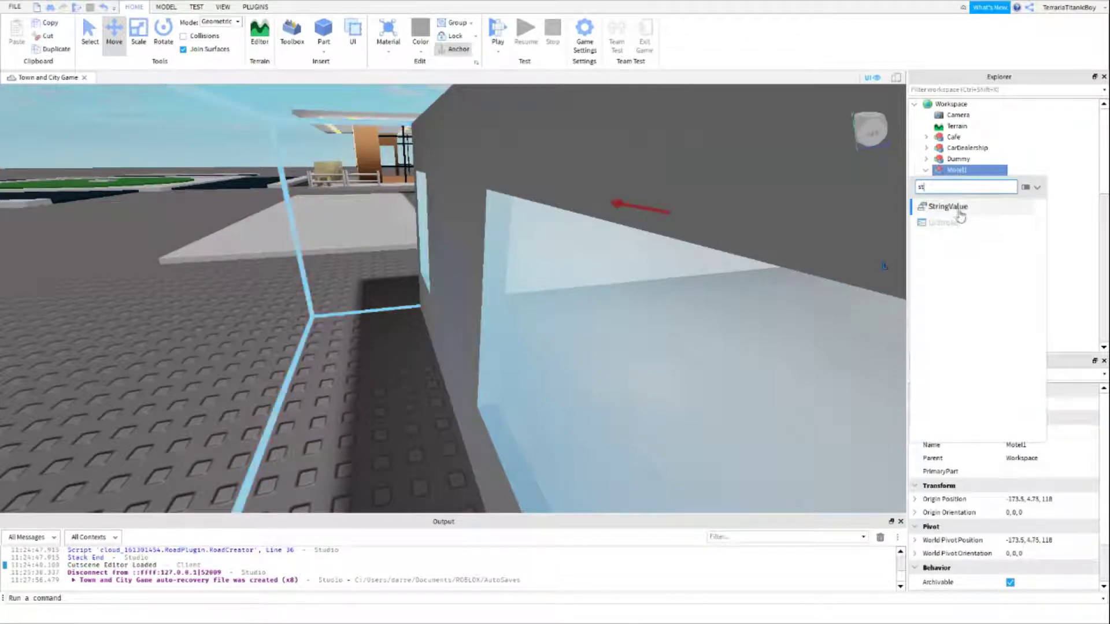
left_click(959, 209)
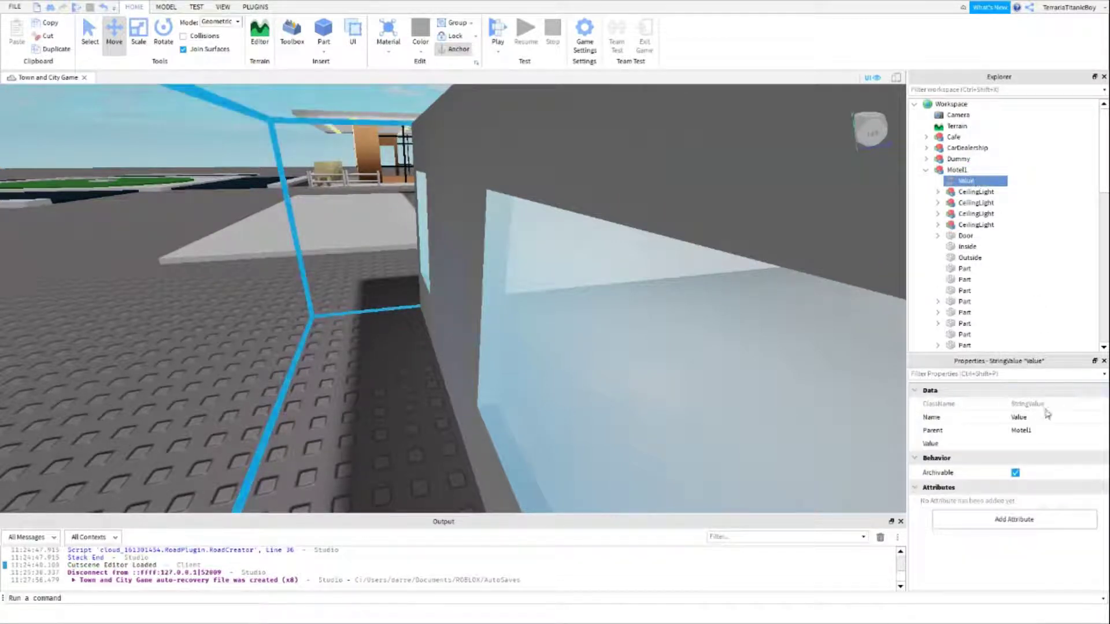
left_click(1052, 417)
type("Curren")
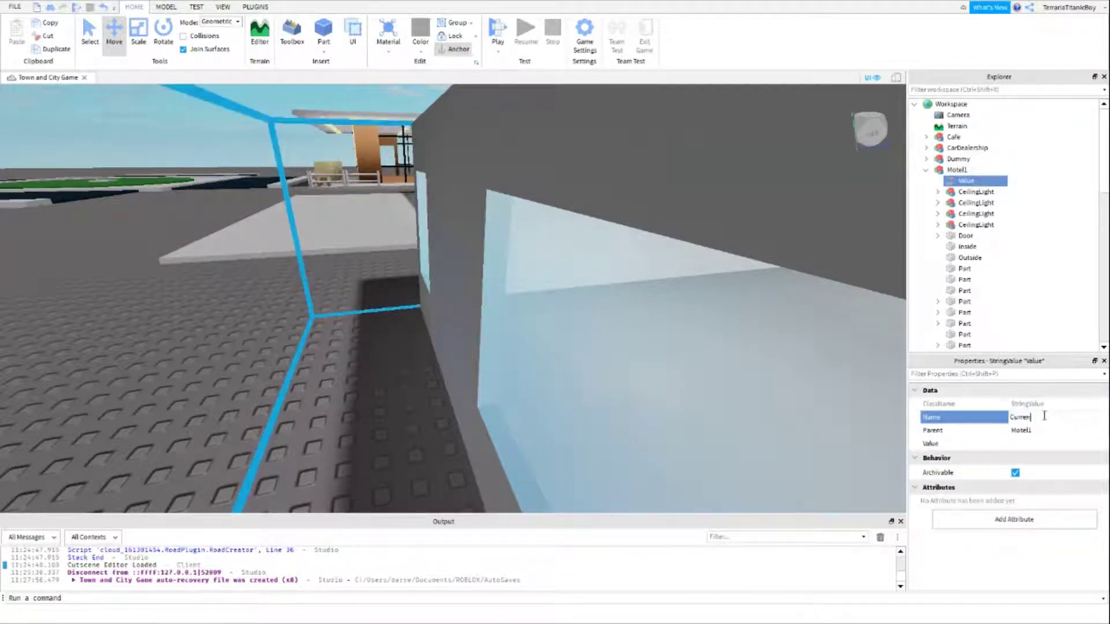
type("tOwner")
key("Return")
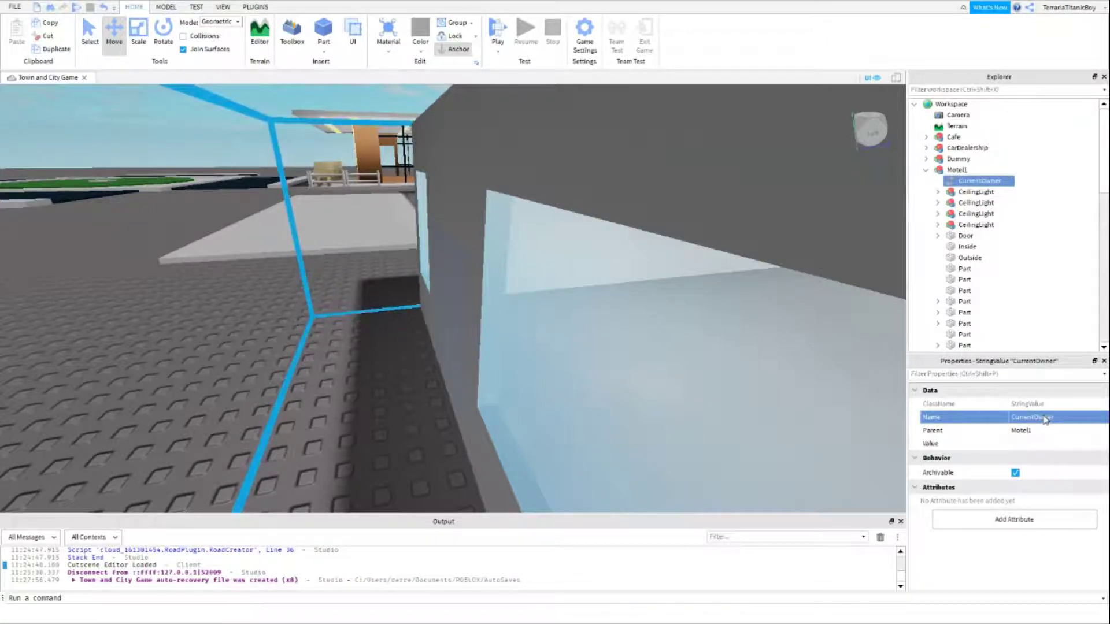
- Check the Value property of CurrentOwner without entering anything
right_click_drag(636, 363, 718, 332)
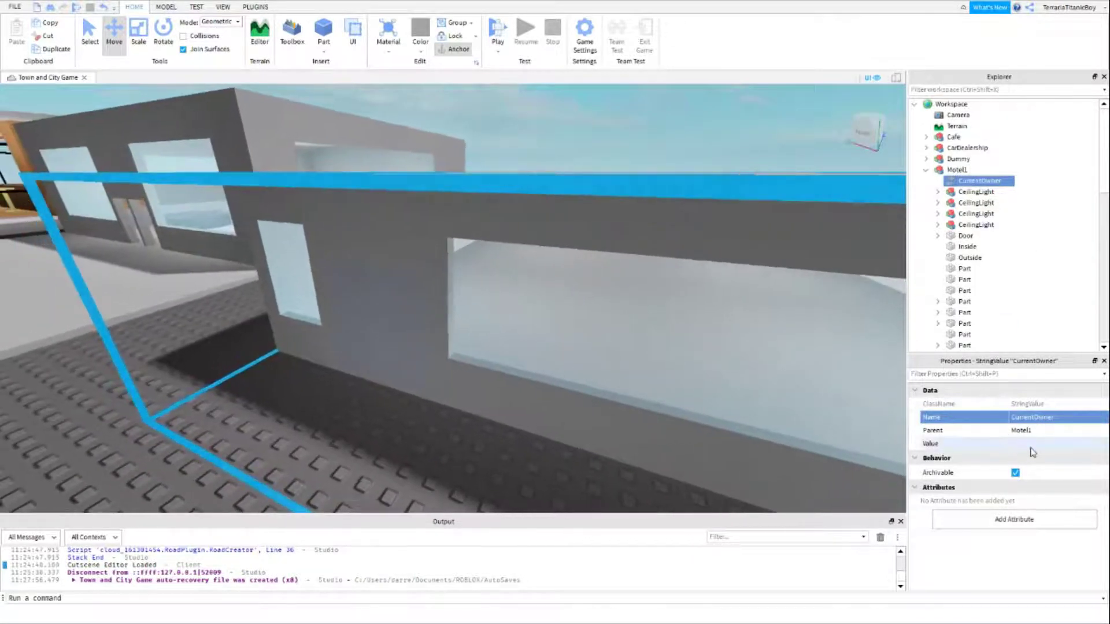
left_click(1032, 446)
left_click(1069, 222)
left_click(986, 181)
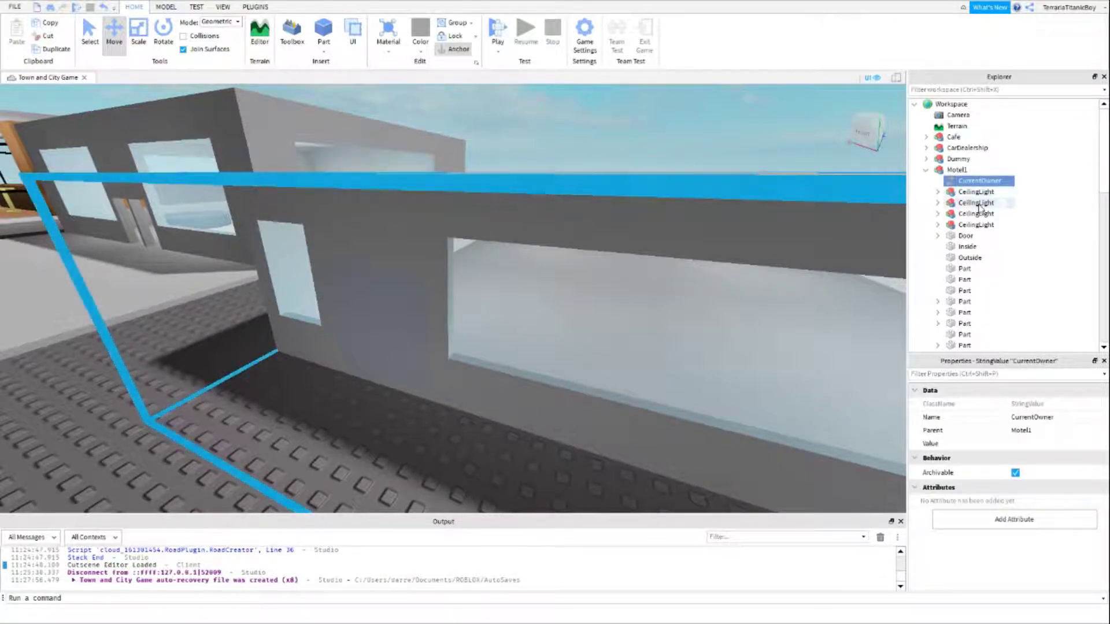
- Add an IntValue named Price to the Motel1 model and set its value to 1000
left_click(968, 170)
left_click(975, 170)
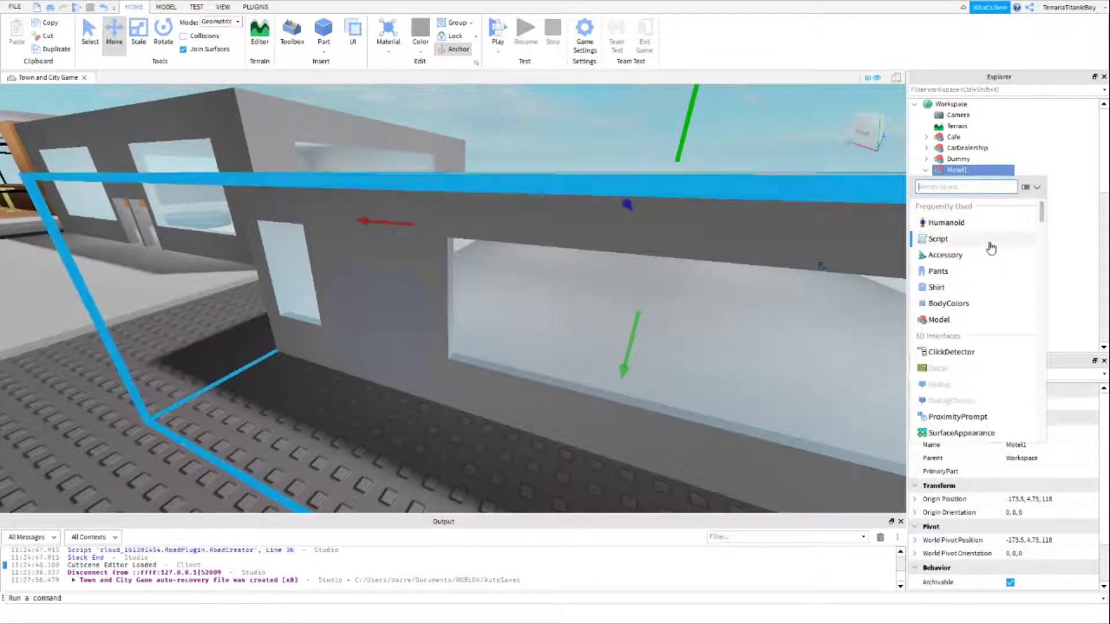
type("int")
left_click(964, 205)
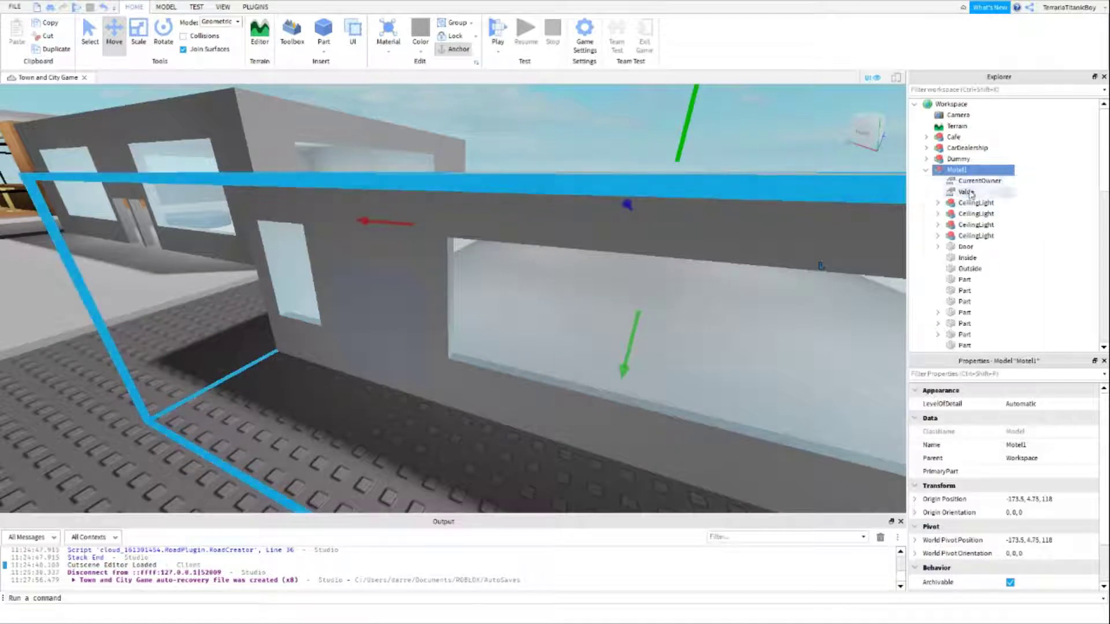
left_click(971, 193)
left_click(1059, 417)
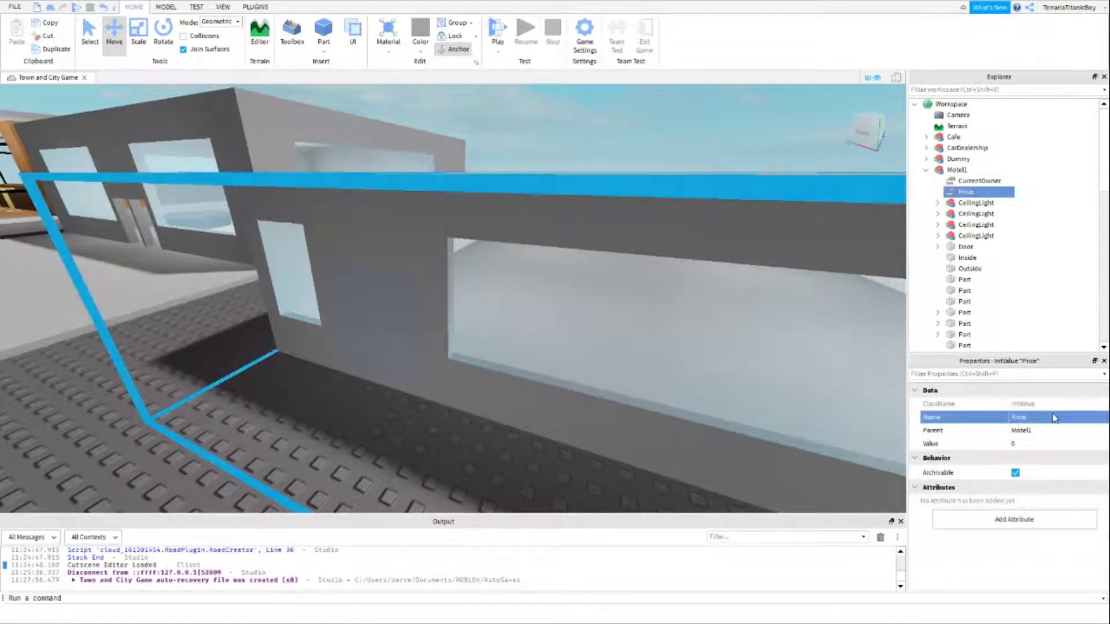
left_click(1040, 444)
type("1000")
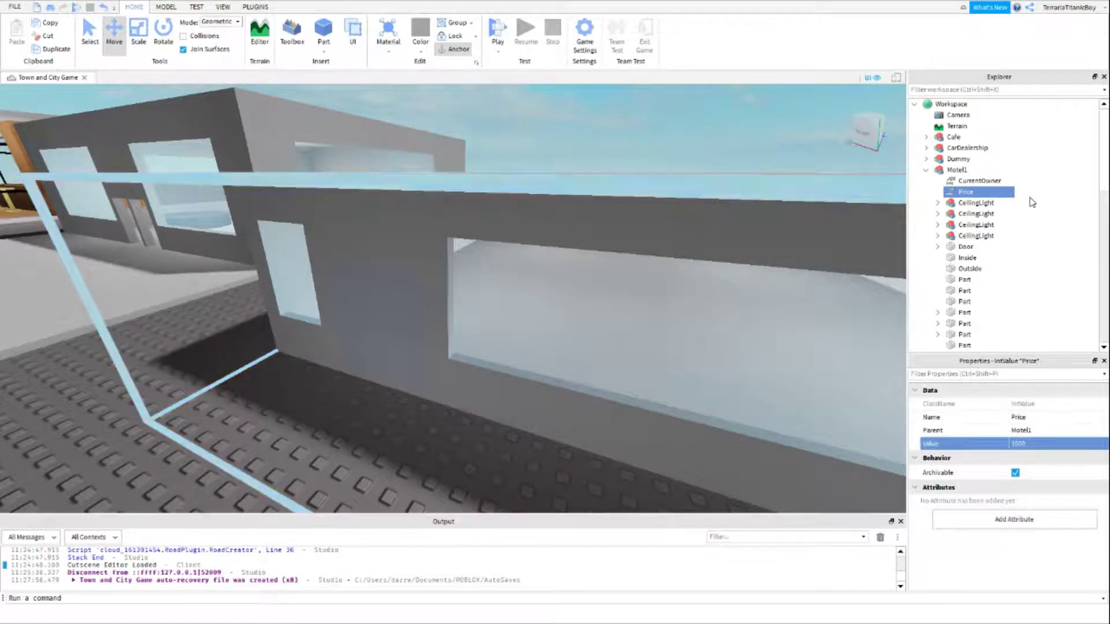
left_click(1030, 201)
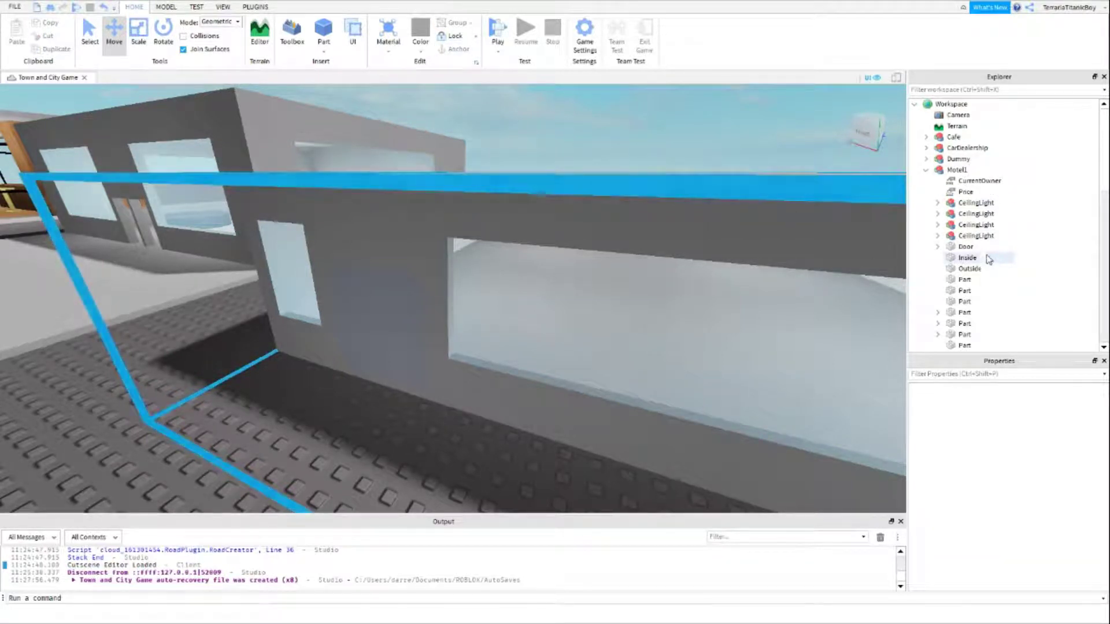
- Duplicate the motel's Door part and move the copy 1 stud into the room
scroll(600, 302, "down", 1)
scroll(600, 302, "up", 1)
scroll(602, 302, "down", 3)
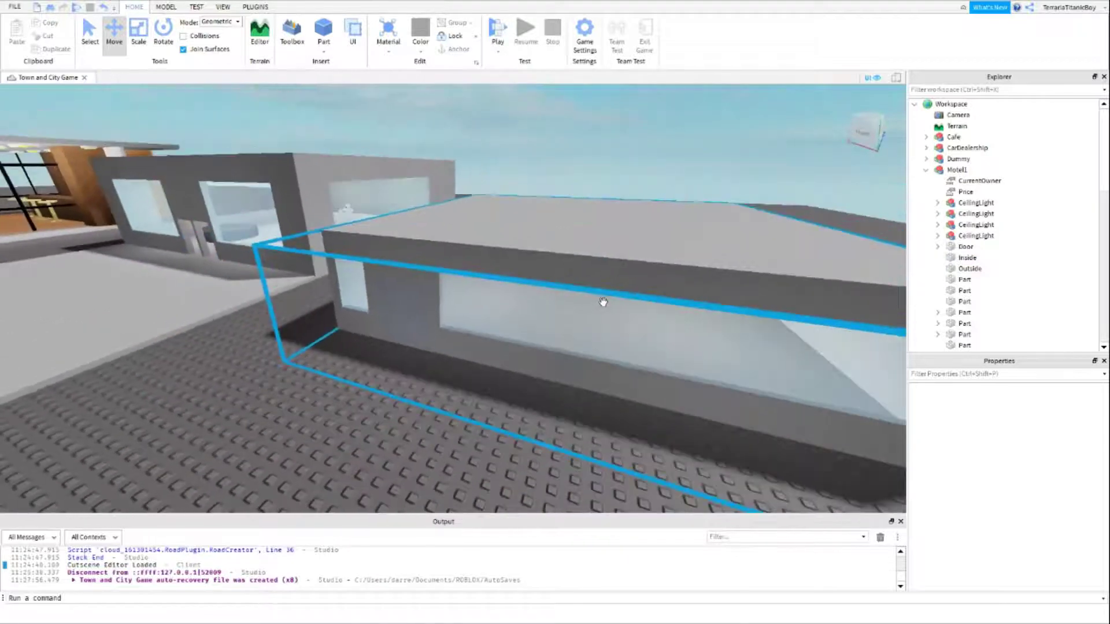
left_click(966, 246)
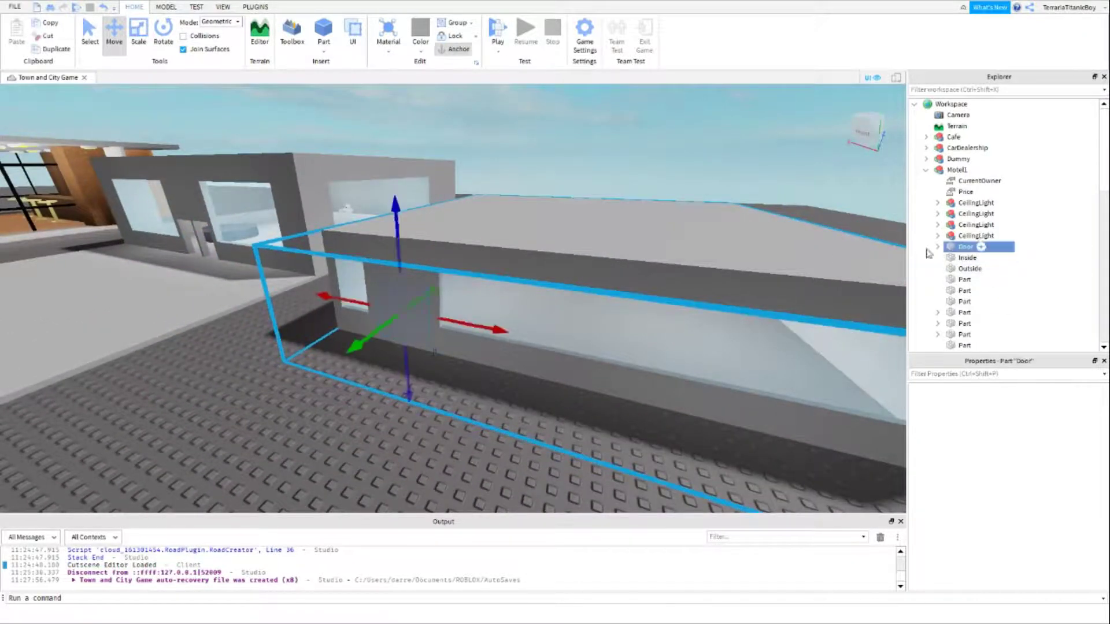
scroll(594, 318, "up", 10)
right_click_drag(595, 320, 538, 330)
scroll(606, 318, "up", 3)
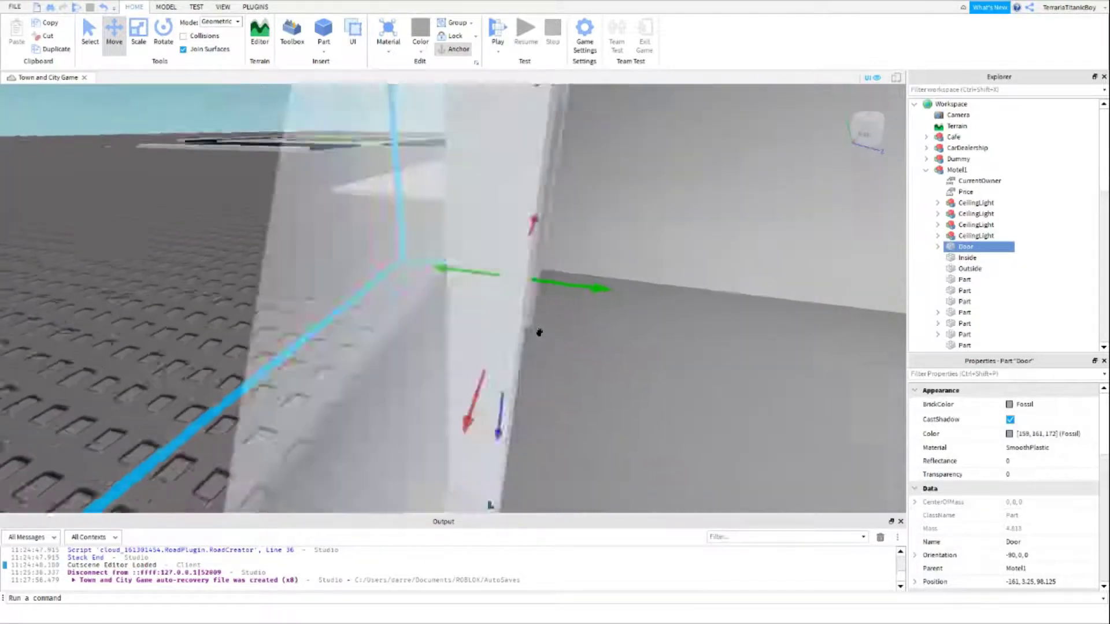
scroll(535, 294, "up", 3)
left_click(499, 282)
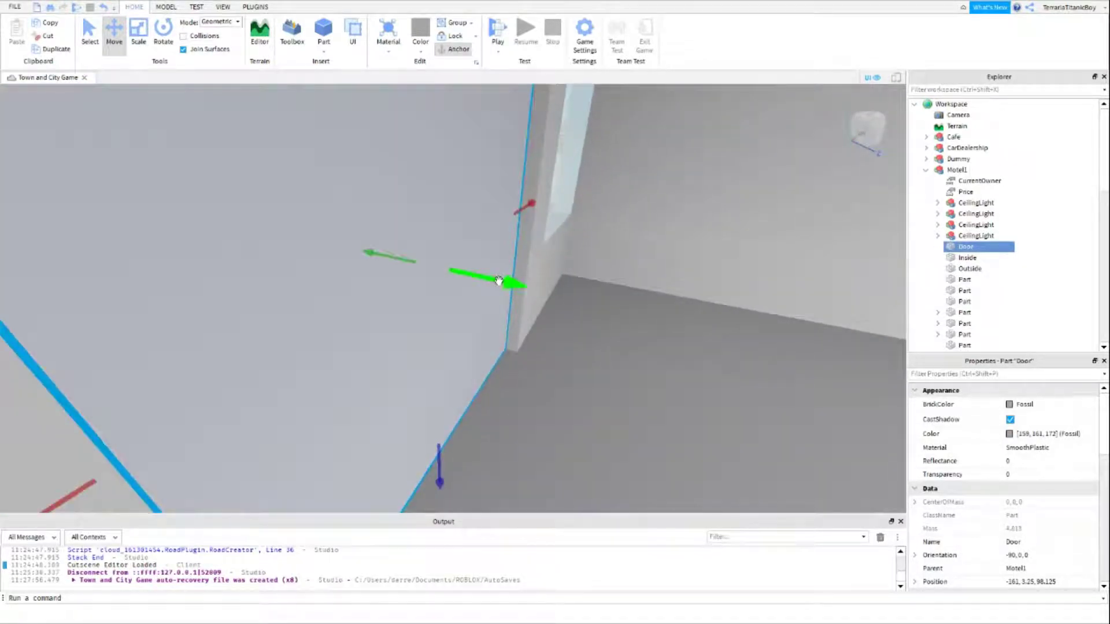
left_click_drag(519, 284, 604, 300)
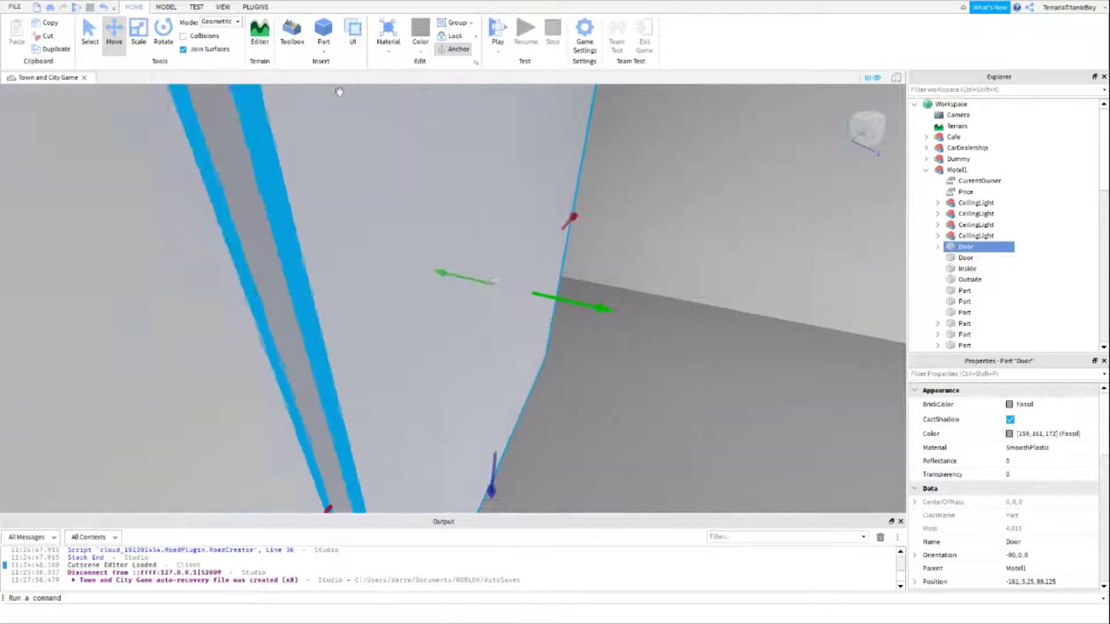
- Set the move snap to 0.25 studs and shift the door copy back toward the original, to Z position 98.375
left_click(166, 7)
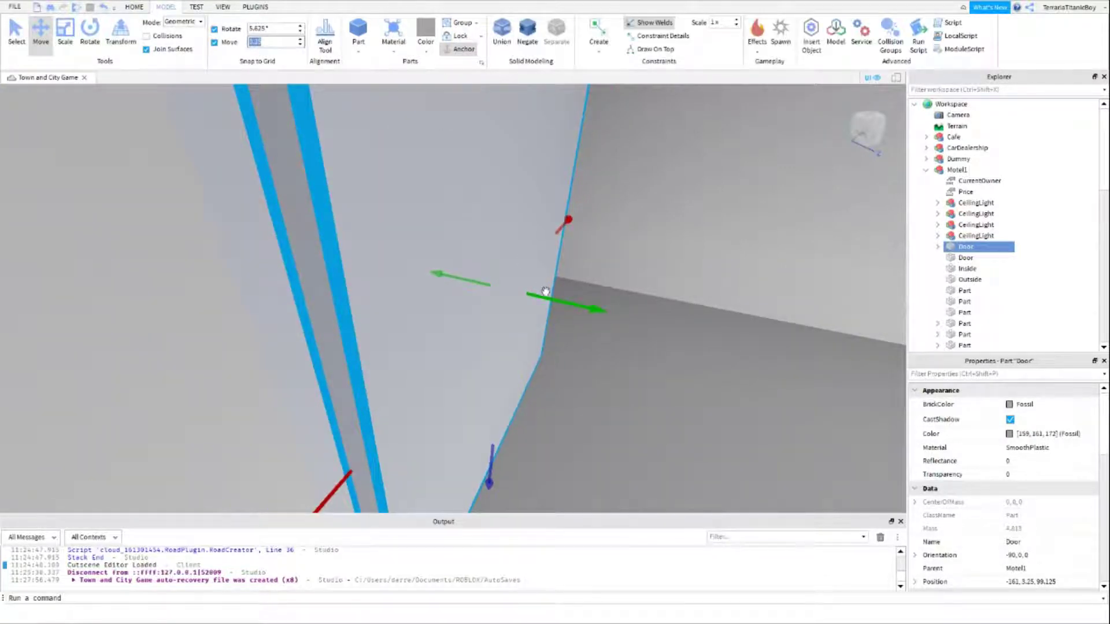
right_click_drag(545, 292, 531, 297)
left_click_drag(520, 295, 494, 292)
right_click_drag(493, 293, 495, 292)
scroll(495, 293, "down", 1)
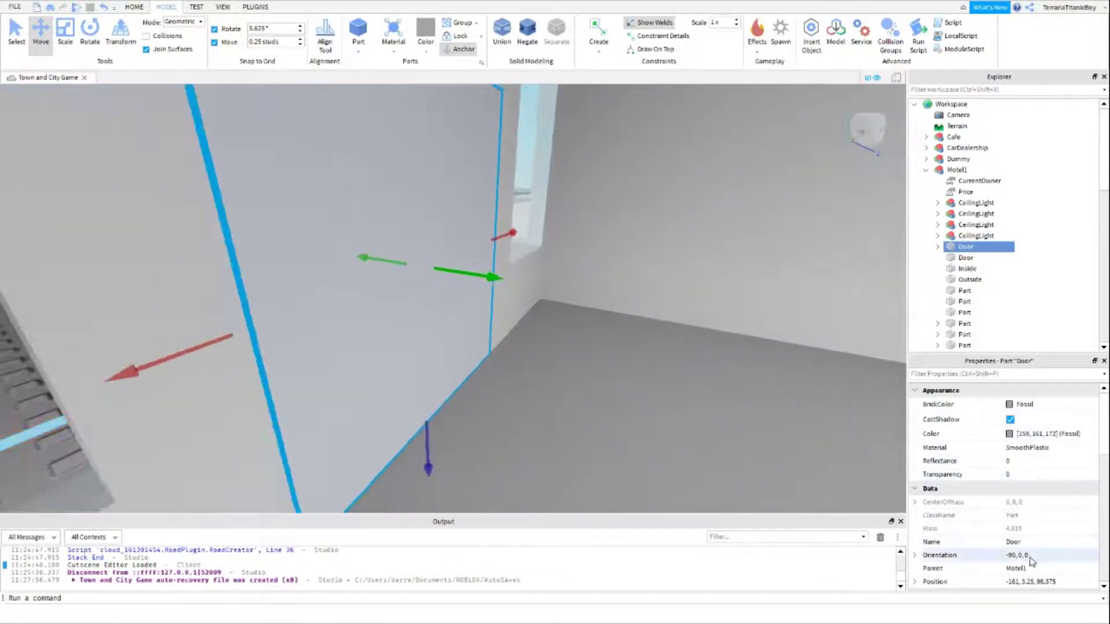
- Rename the duplicated door part to Door2 and check it against the original Door
left_click(1017, 542)
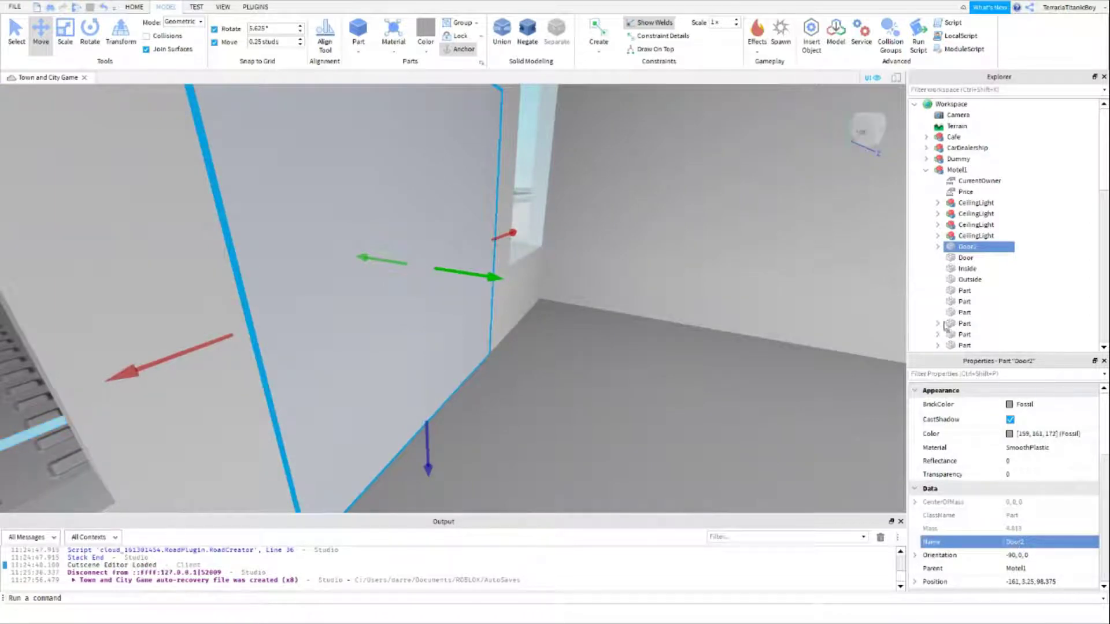
left_click(953, 258)
left_click(954, 247)
right_click_drag(562, 457, 565, 461)
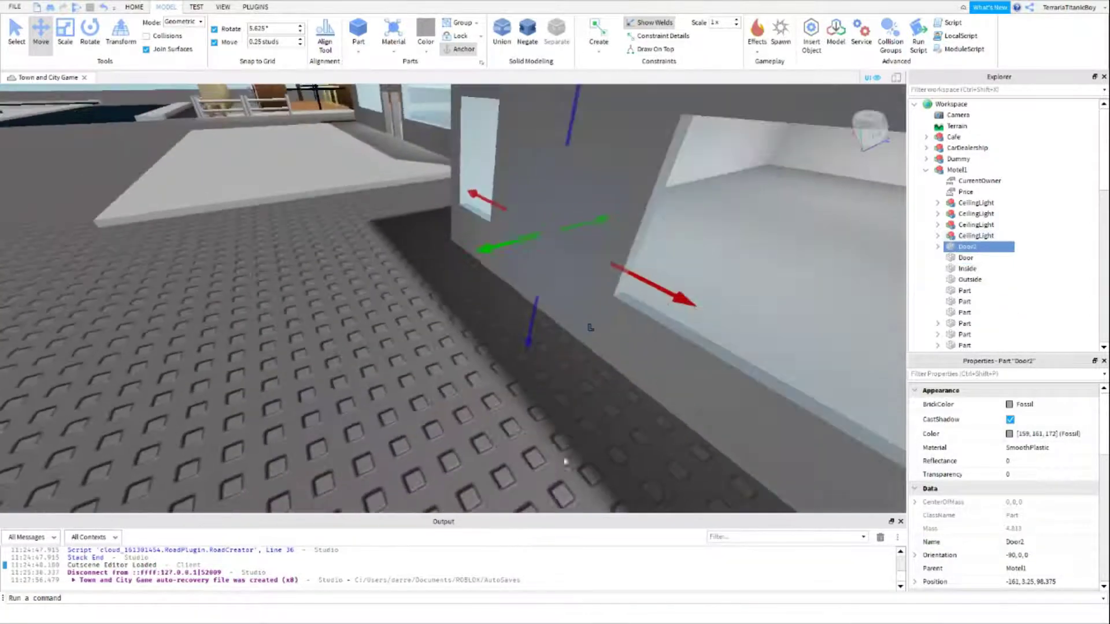
- Compare the placement of Door and Door2 in the motel's front wall from several angles
right_click_drag(697, 373, 827, 286)
left_click(981, 258)
left_click(982, 248)
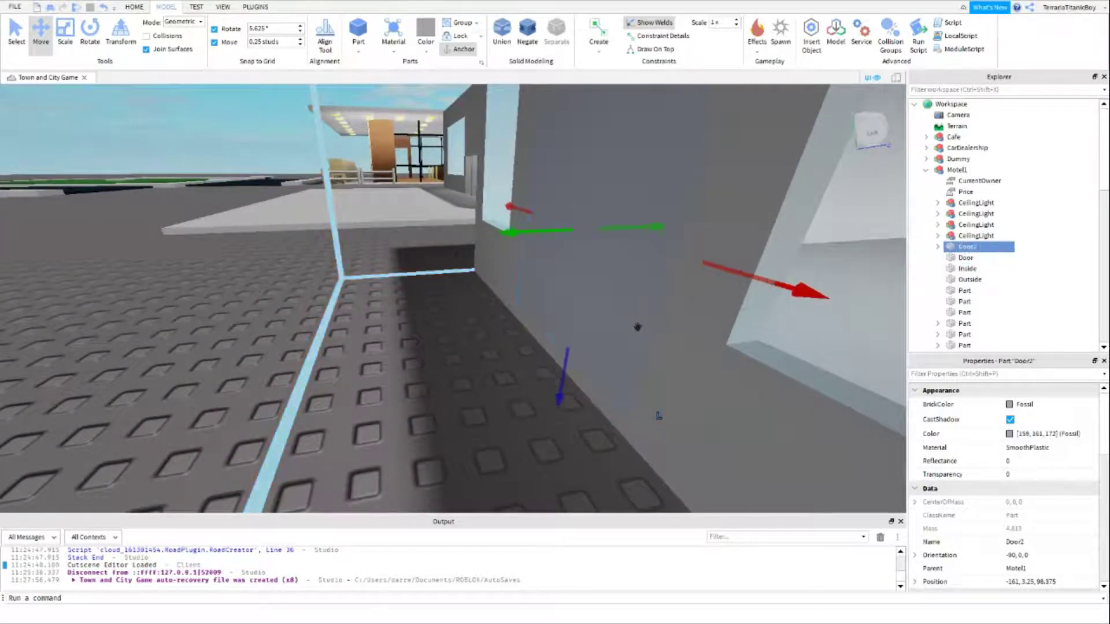
scroll(634, 322, "up", 5)
scroll(632, 328, "up", 2)
key("a")
right_click_drag(633, 328, 633, 330)
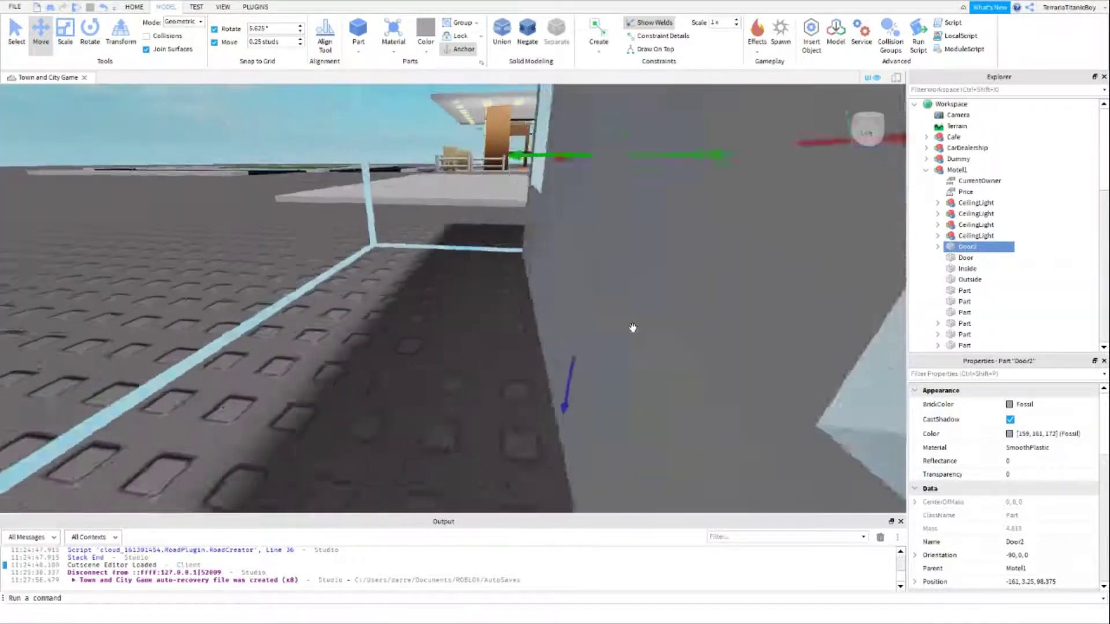
scroll(518, 342, "down", 3)
key("d")
right_click_drag(518, 342, 666, 315)
scroll(667, 314, "down", 4)
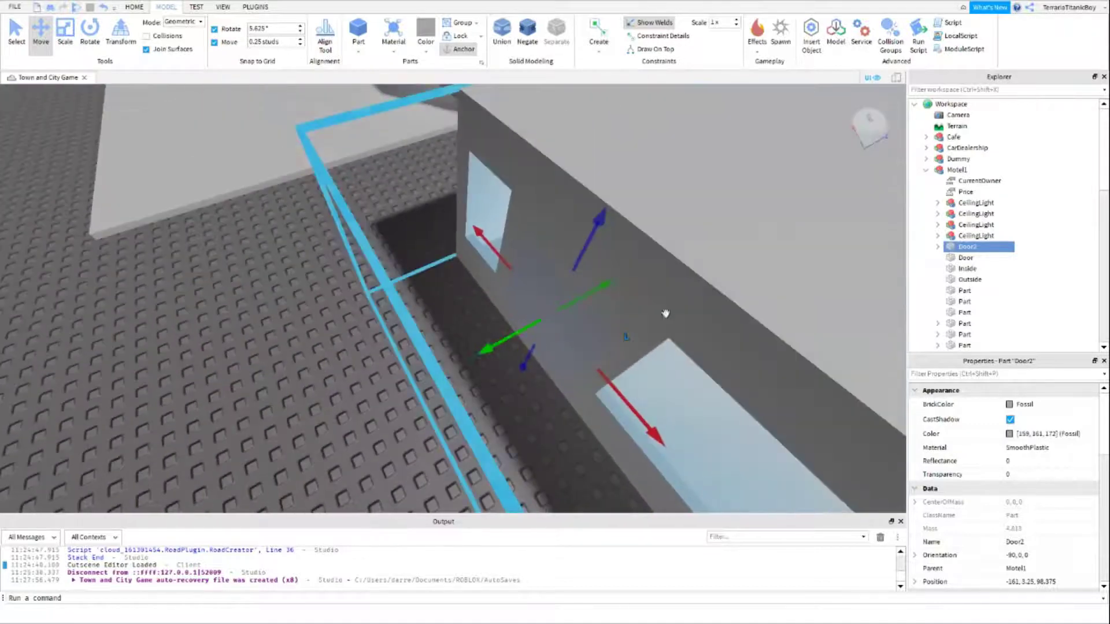
- Add a ClickDetector to the motel's original Door part
left_click(966, 258)
key("f")
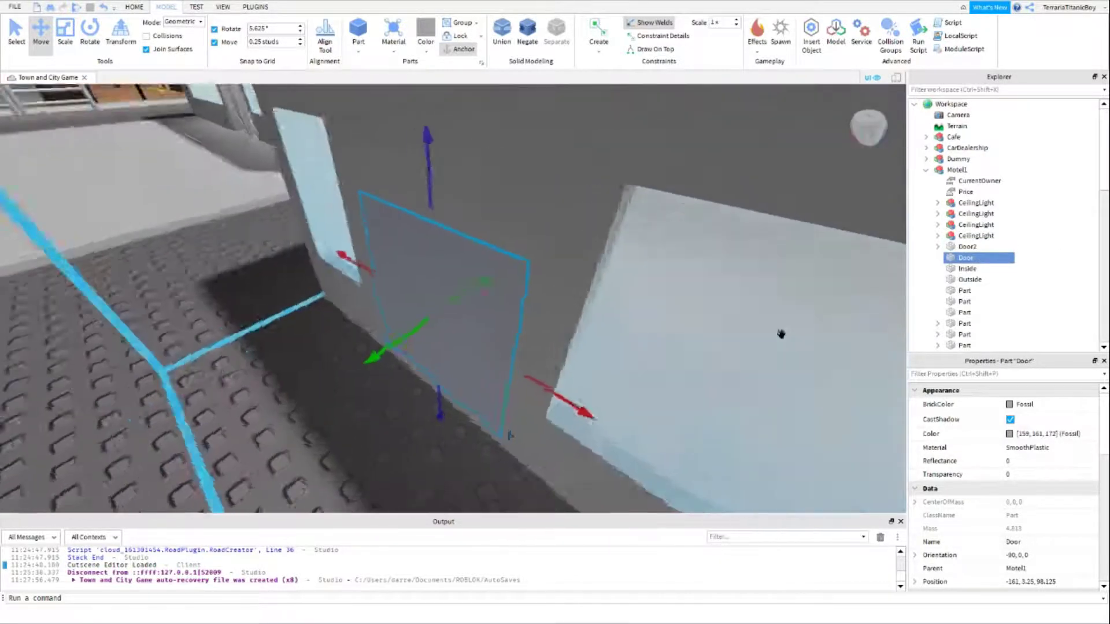
left_click(981, 257)
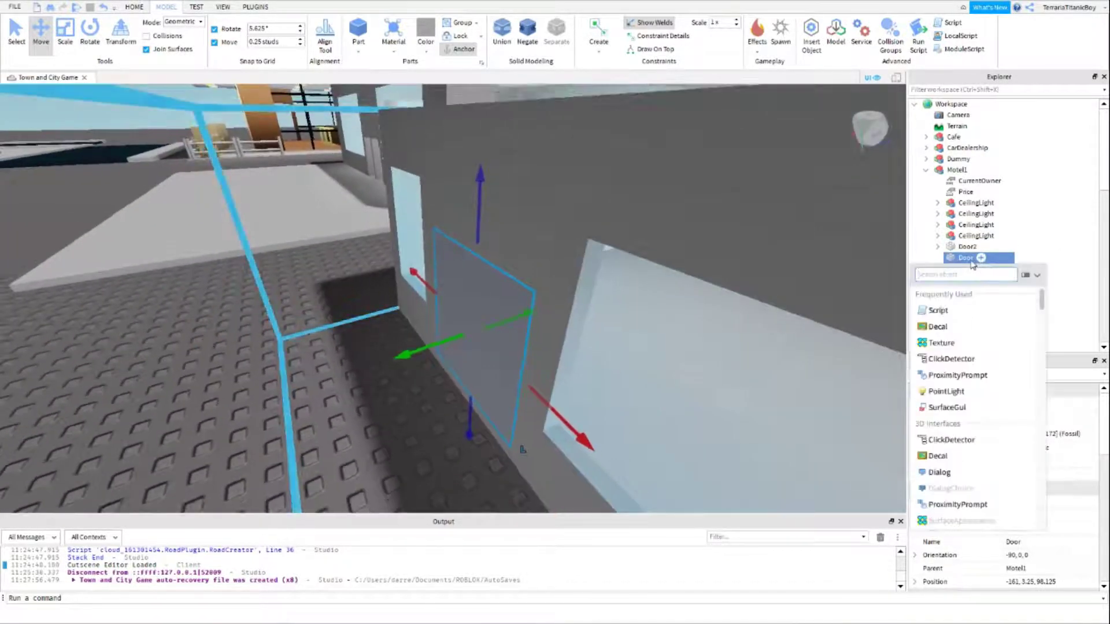
type("cl")
left_click(961, 296)
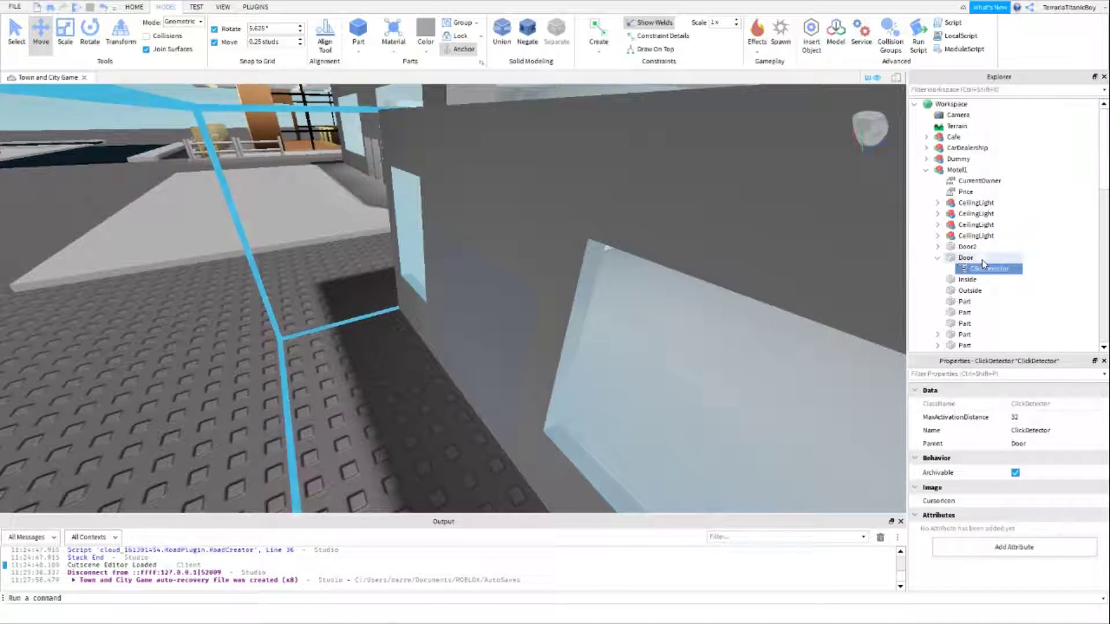
- Add a Script to the Door part and name it BuyScript
left_click(981, 258)
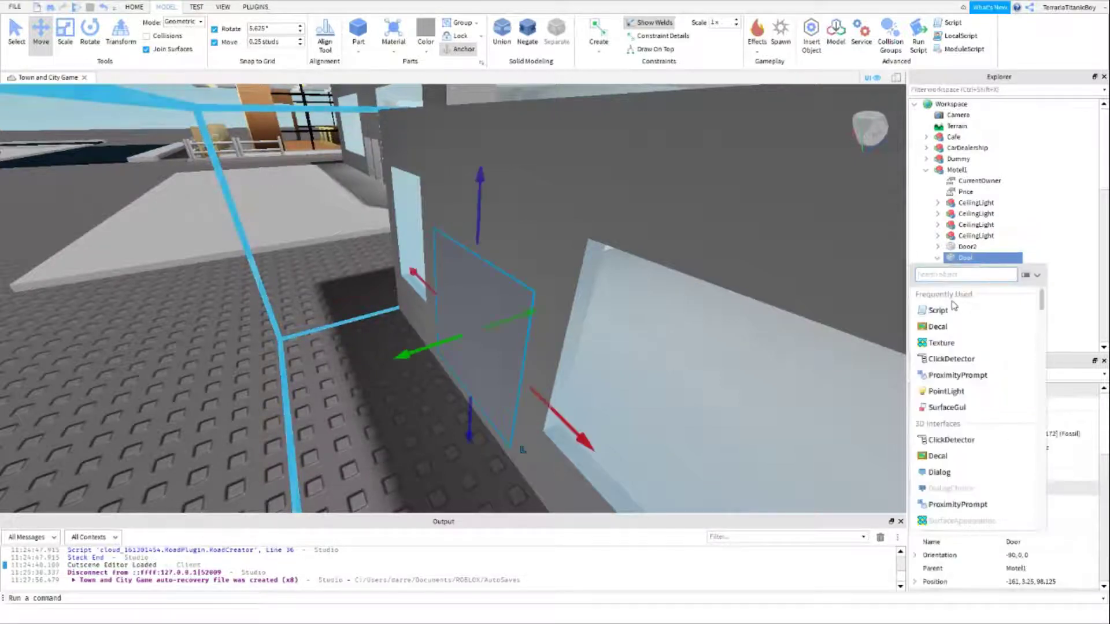
left_click(971, 304)
left_click(1046, 430)
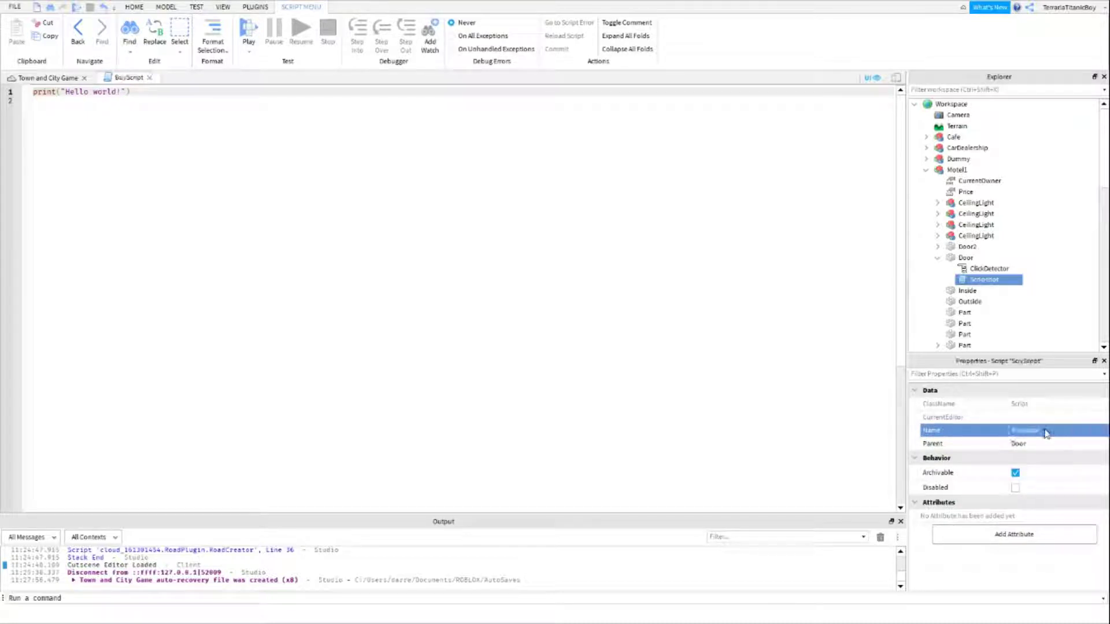
- Replace BuyScript's default code with a local variable housePrice set to script.Parent.Parent:WaitForChild("Price")
key("ctrl+a")
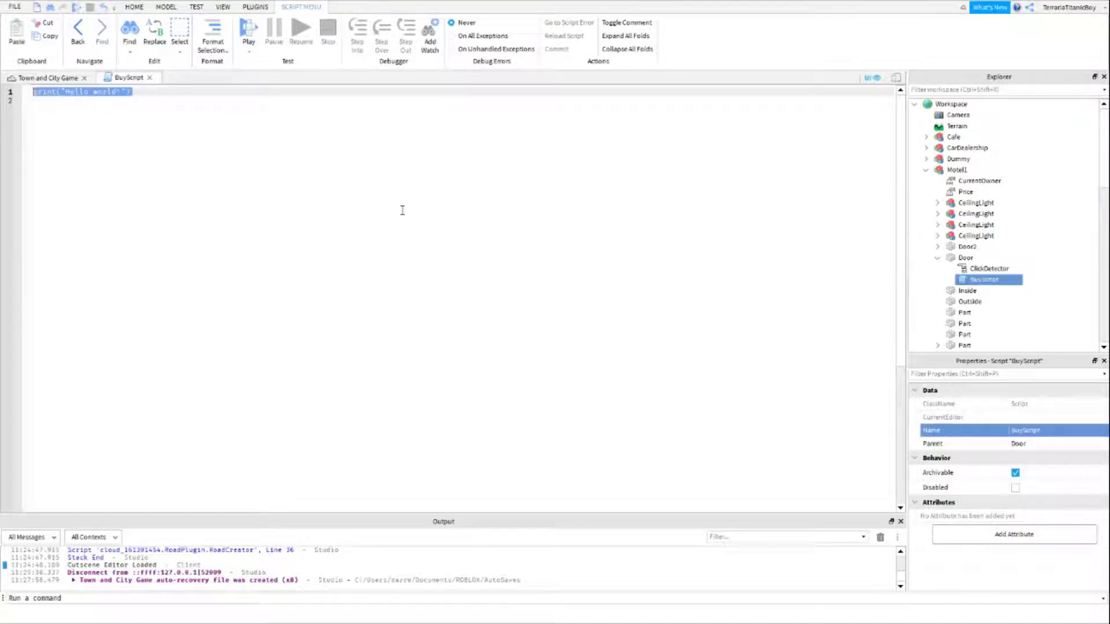
type("local houseP")
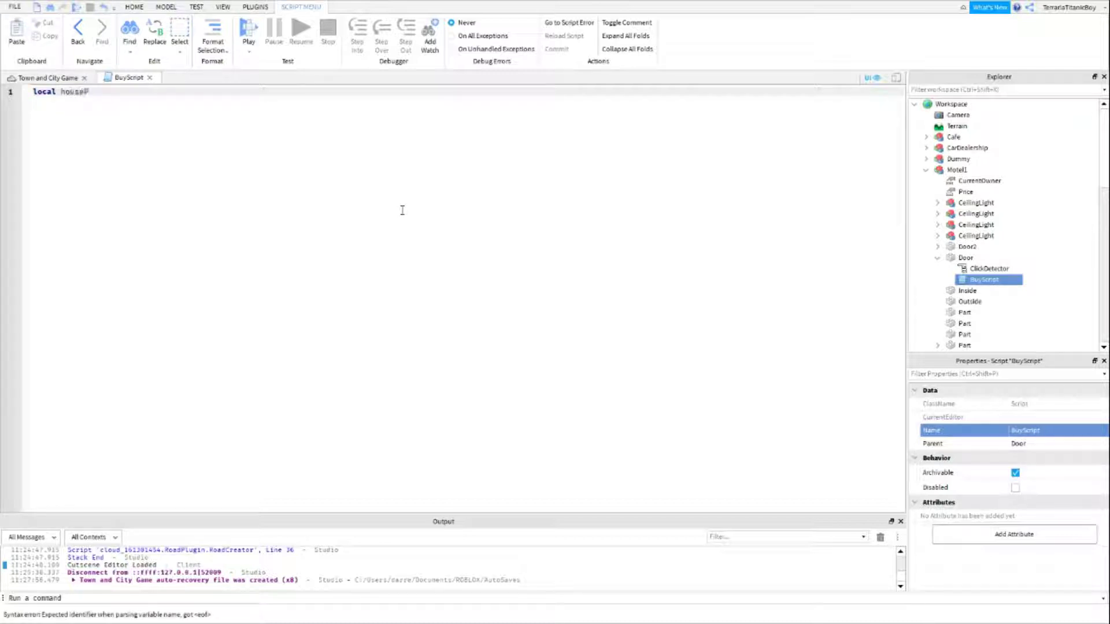
type("rice = script.")
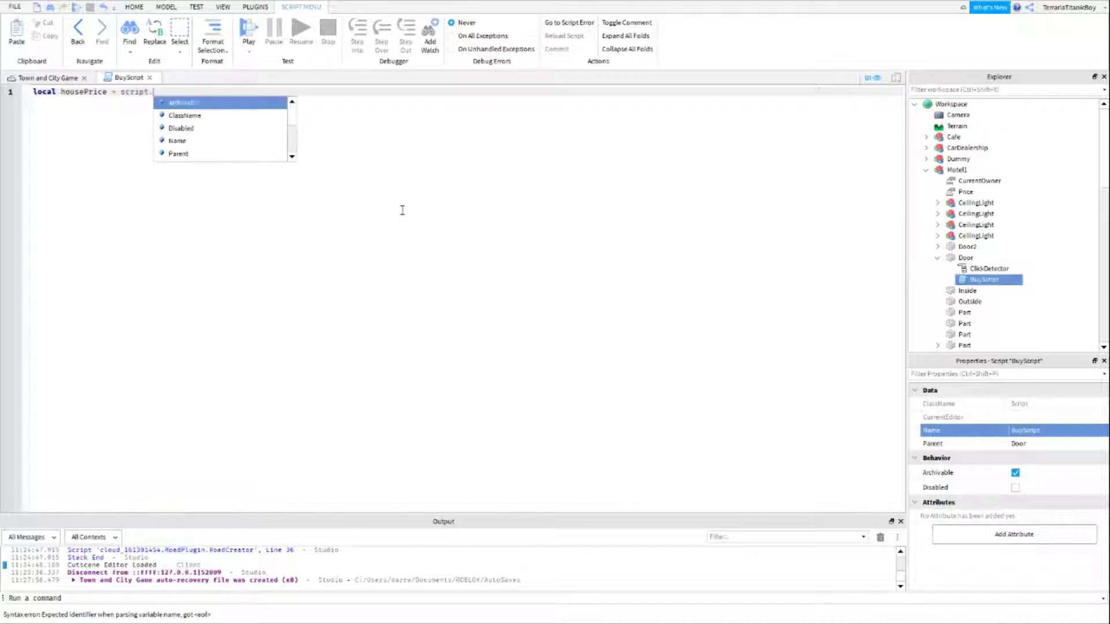
type("P")
key("Tab")
type(".P")
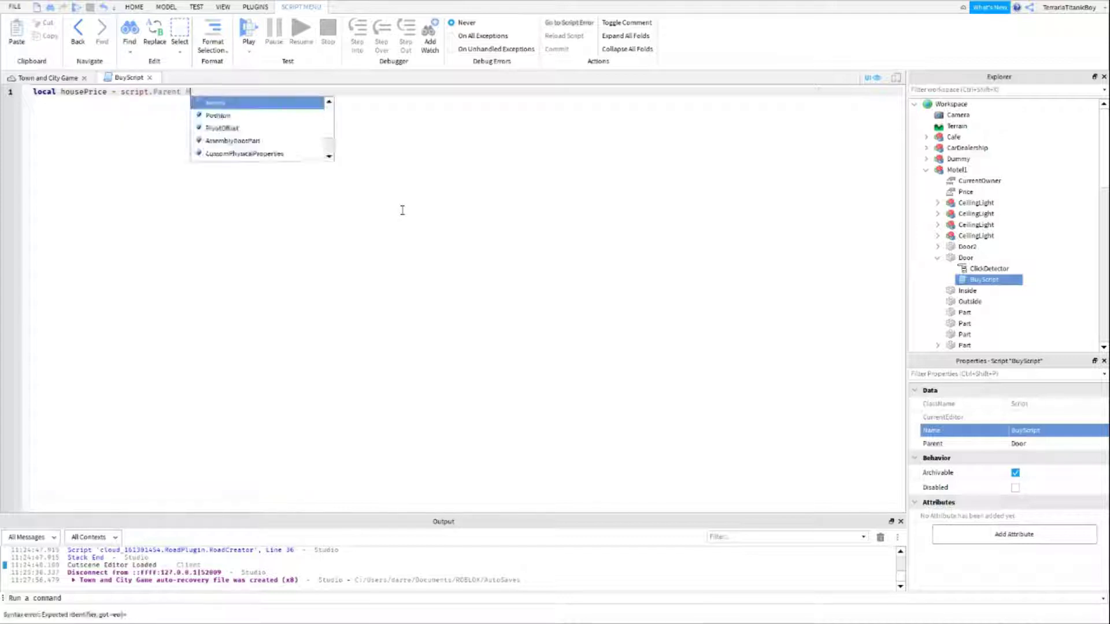
key("Tab")
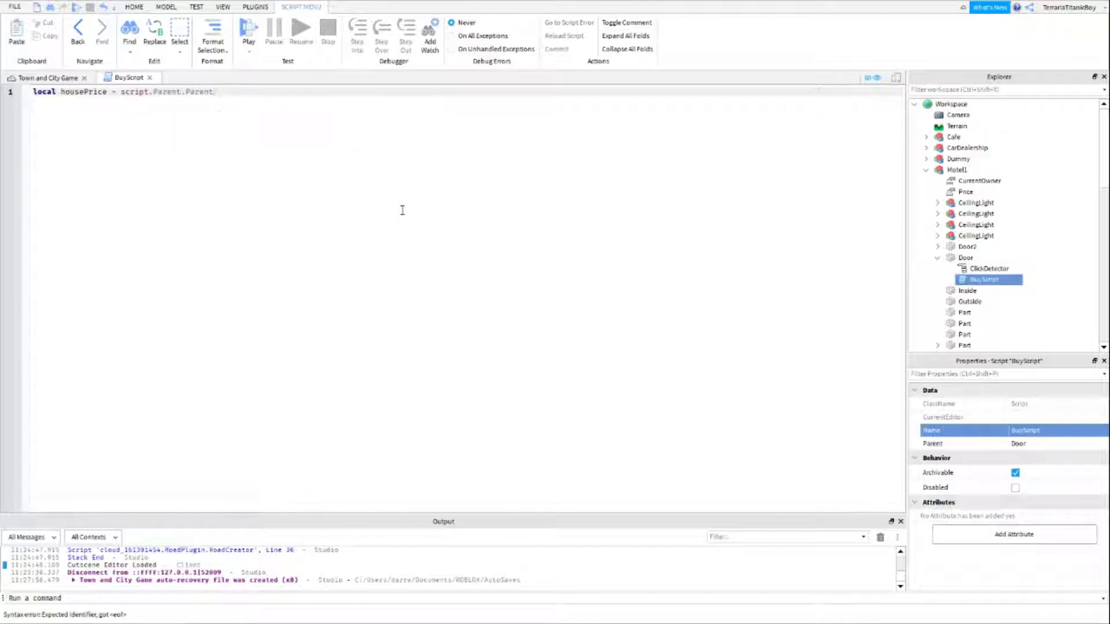
type(":W")
key("Tab")
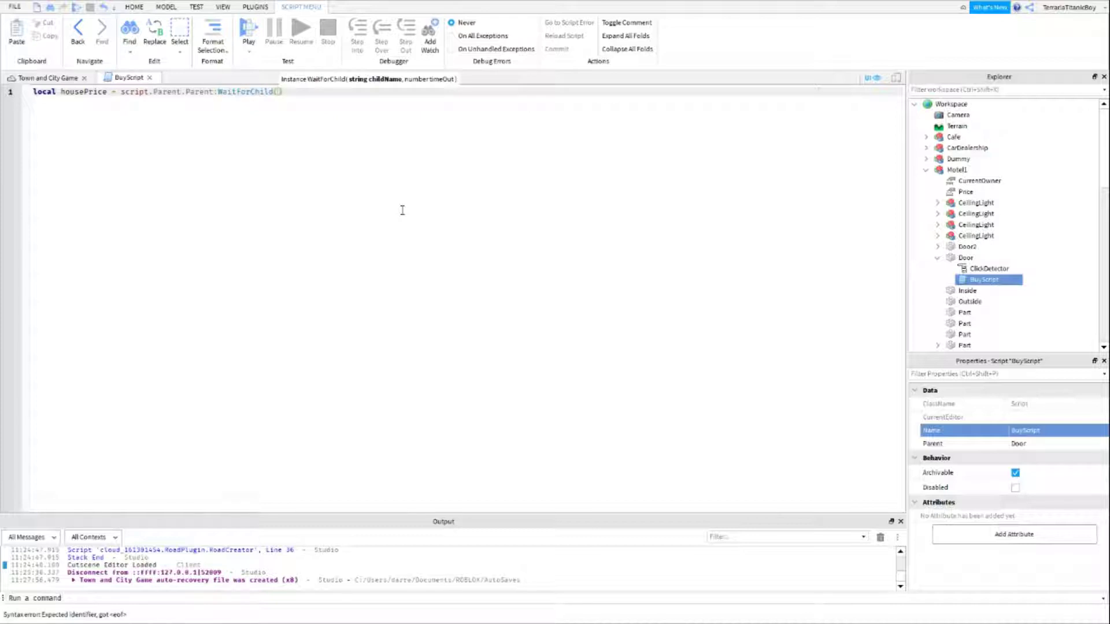
type("\"Pr")
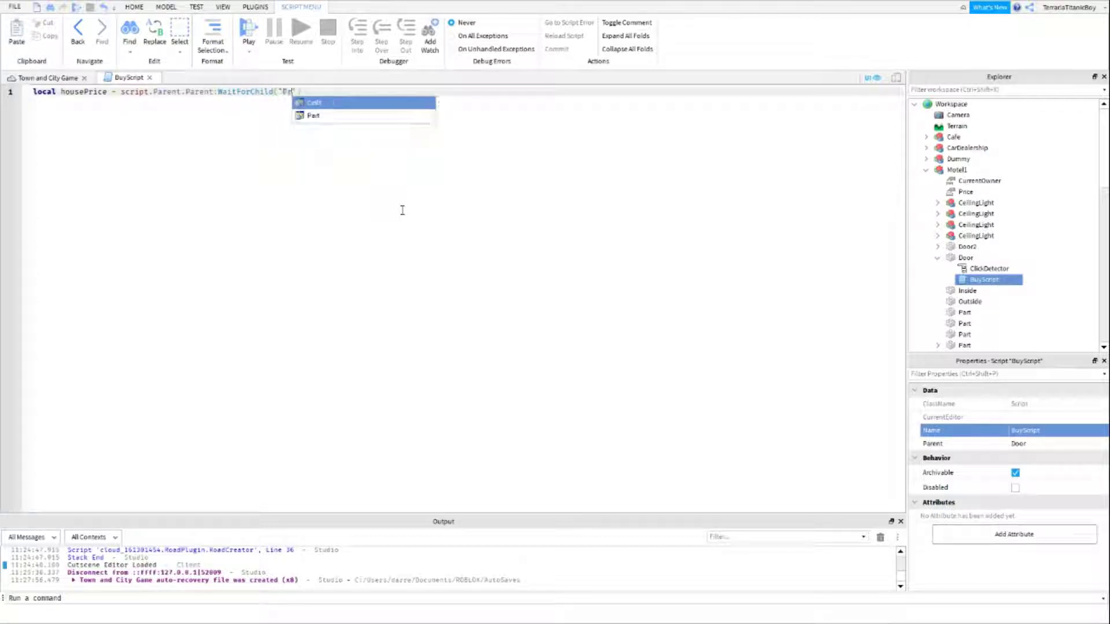
key("Tab")
key("Return")
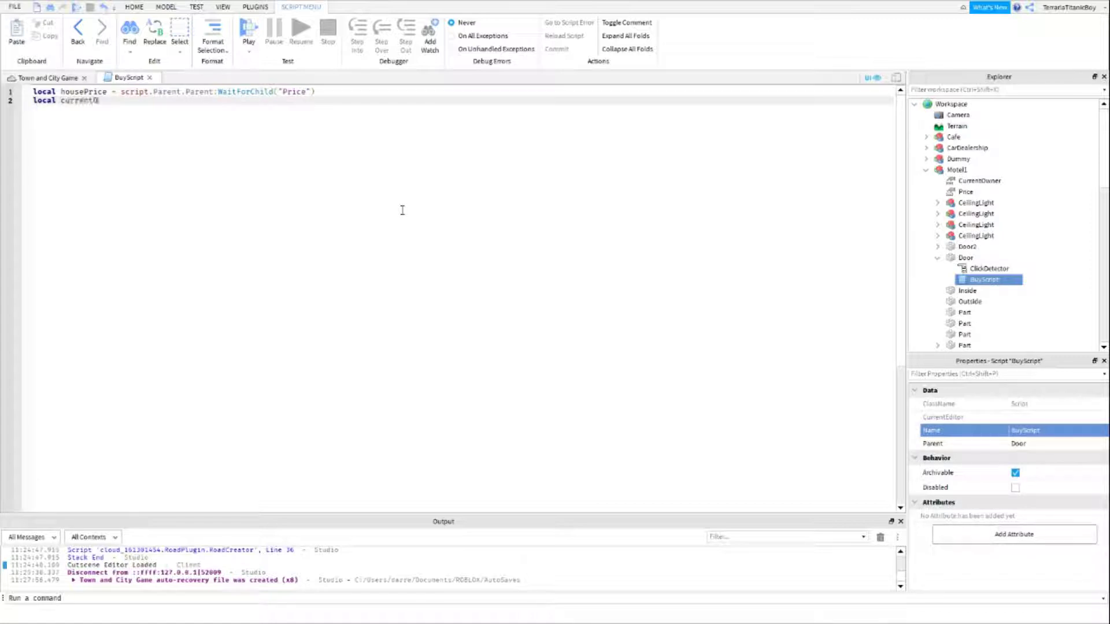
- Declare local currentOwner as script.Parent.Parent:WaitForChild("CurrentOwner") on the second line, followed by a blank line
type(".")
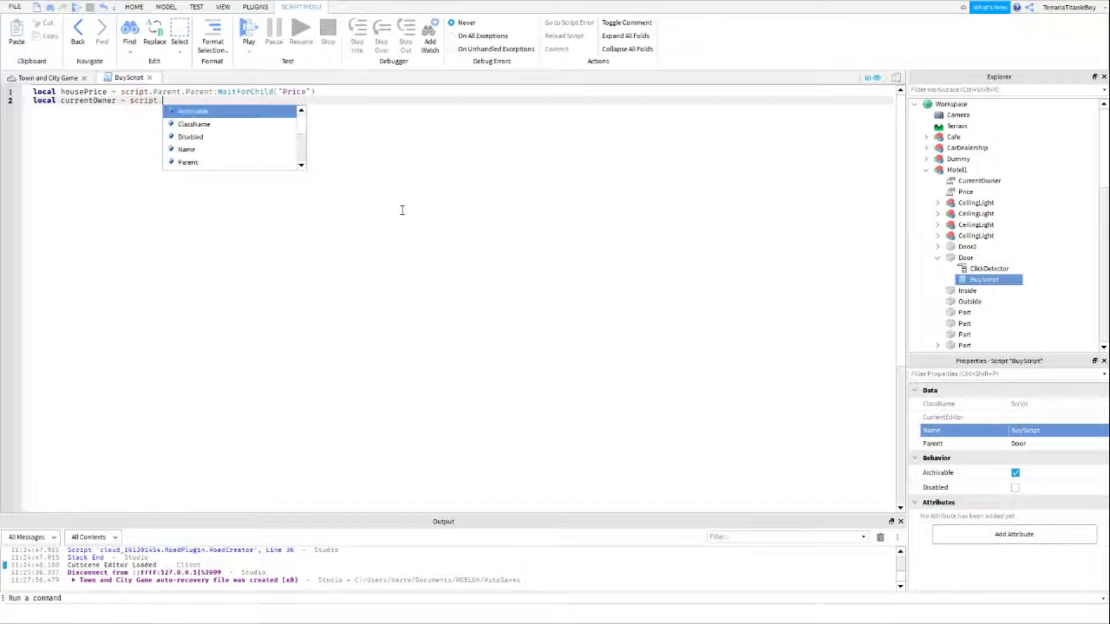
type("Parent.Parent")
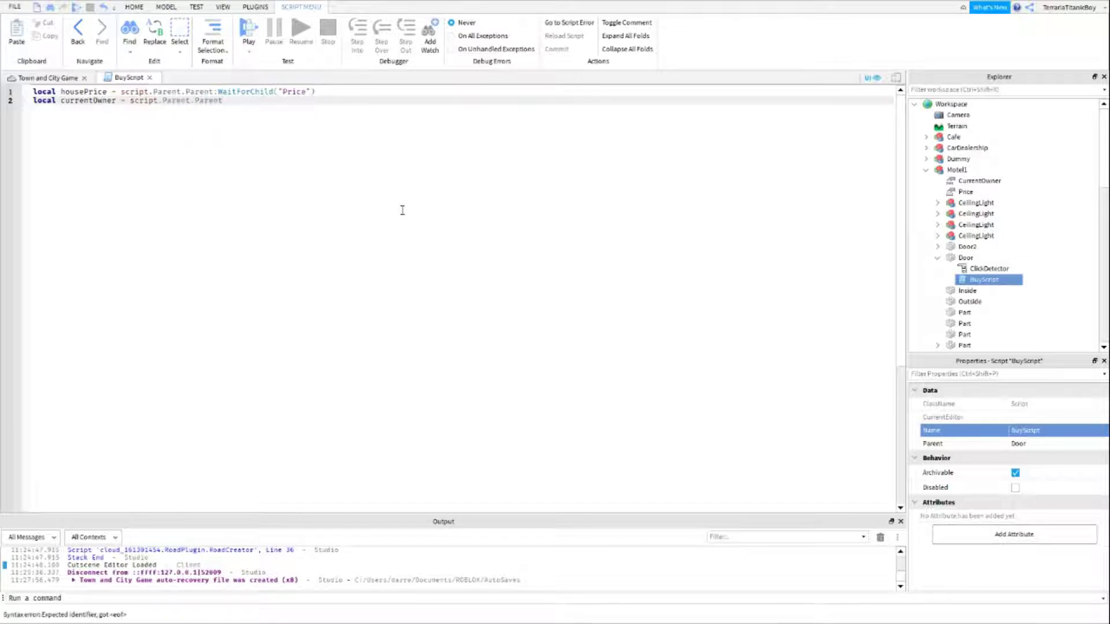
type(":WaitForChild(\"CurrentOwner\"")
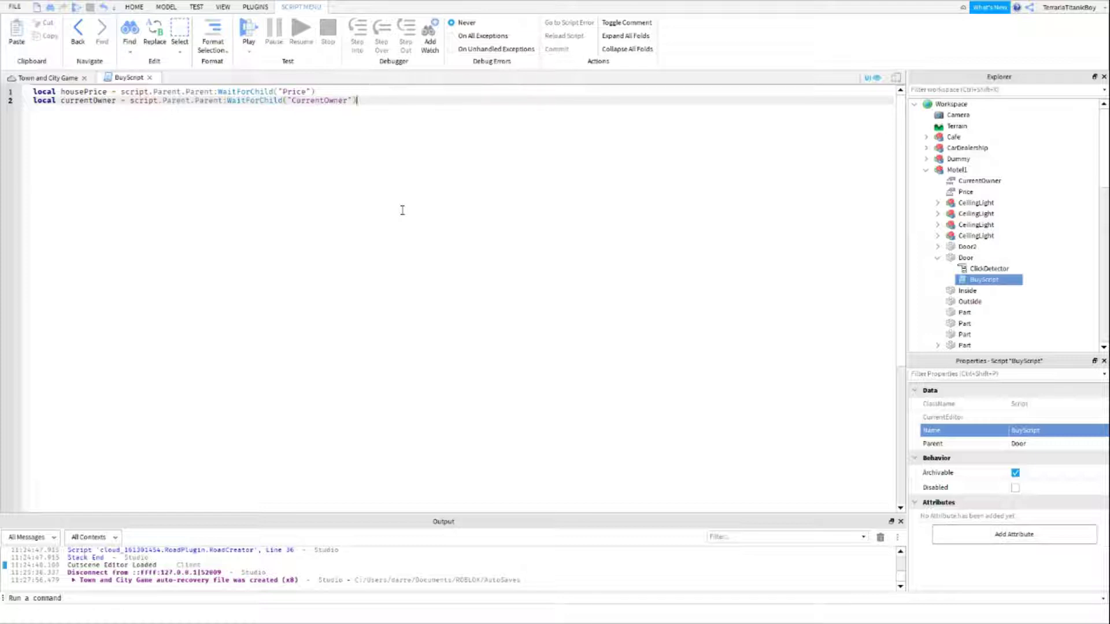
key("Return")
key("Return")
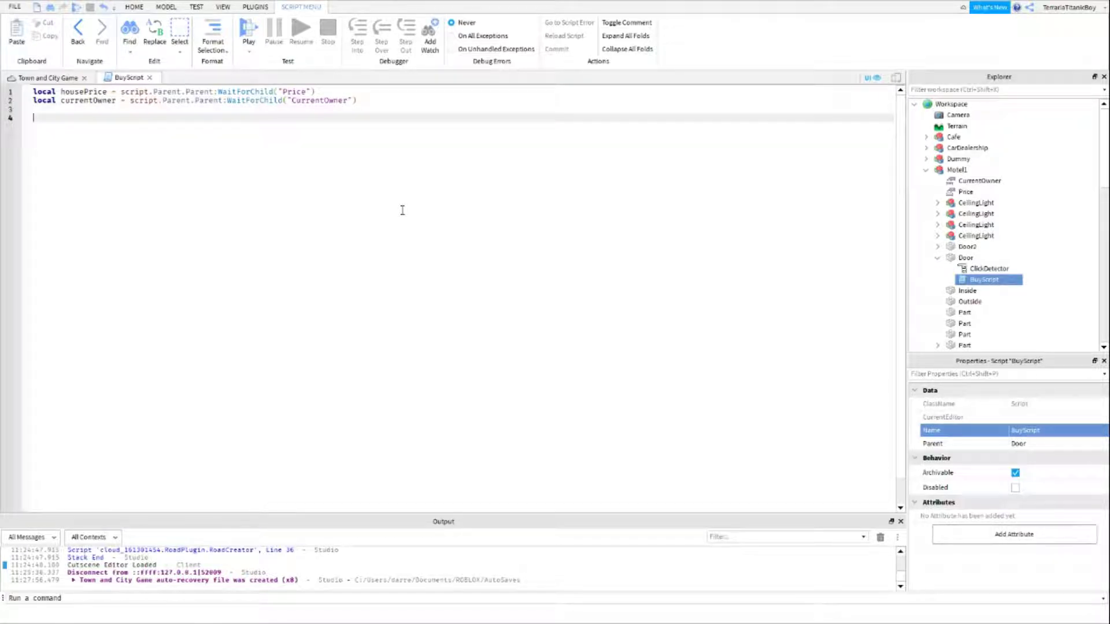